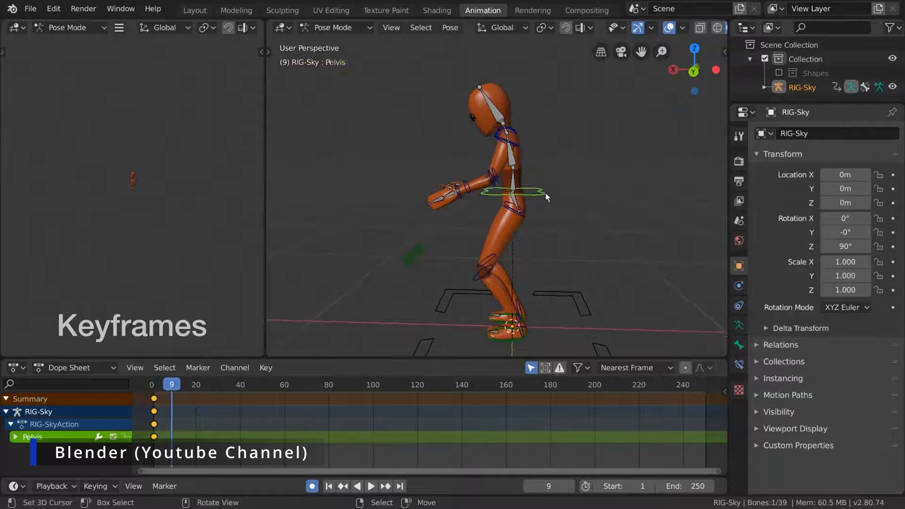
- Rotate the pelvis and right shoulder bones of RIG-Sky to keyframe a crouching pose
key(r)
key(r)
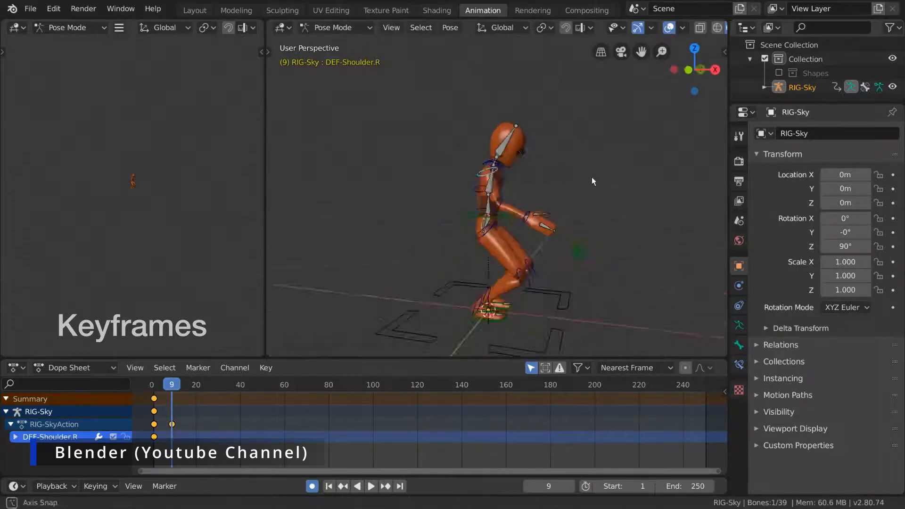
scroll(244, 418, up, 2)
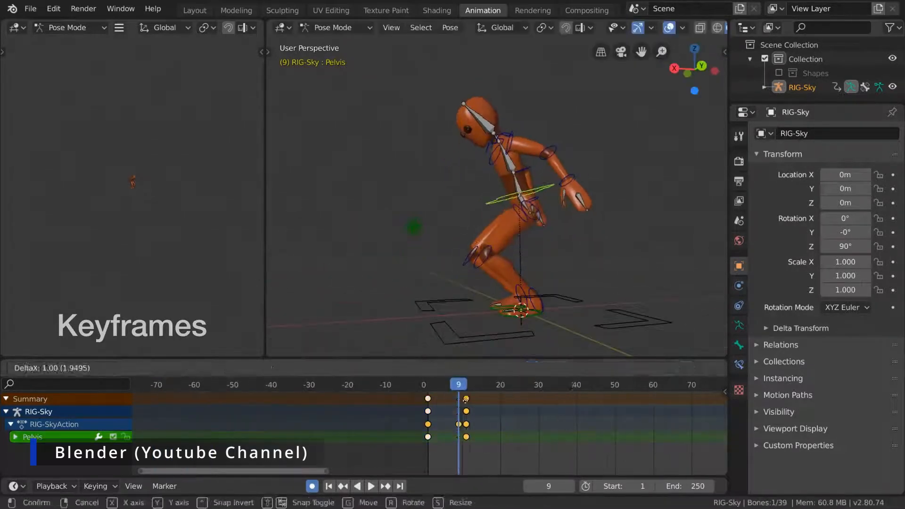
key(r)
key(x)
key(x)
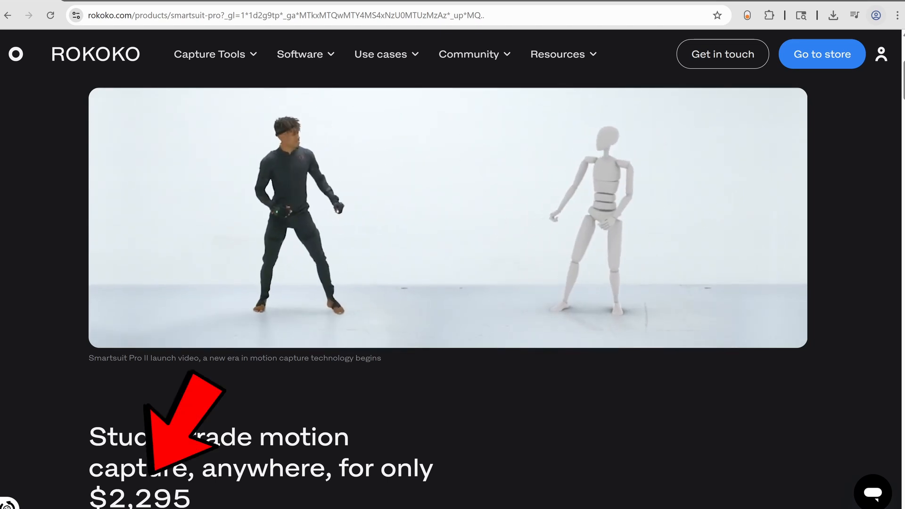
- Switch to Rokoko Vision, upload 360 Kick.mp4 as a single-camera video and turn it into an animation
key(alt+Left)
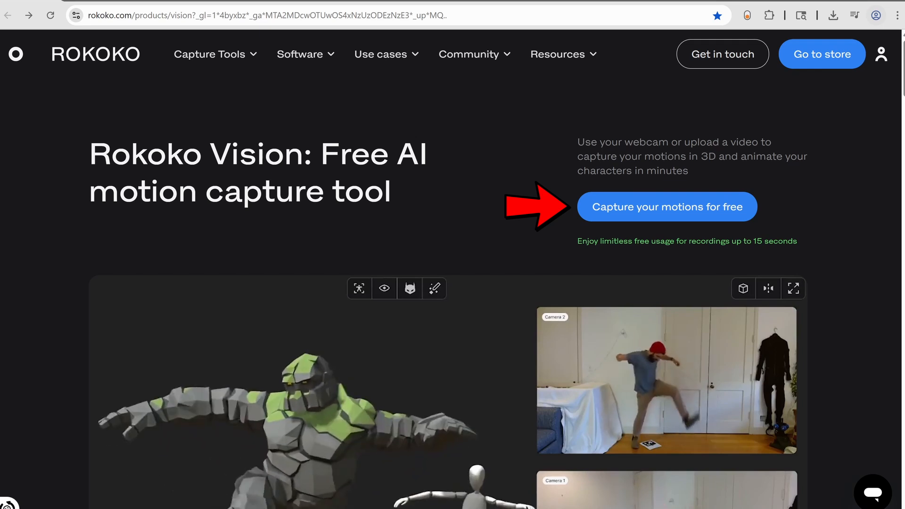
click(605, 207)
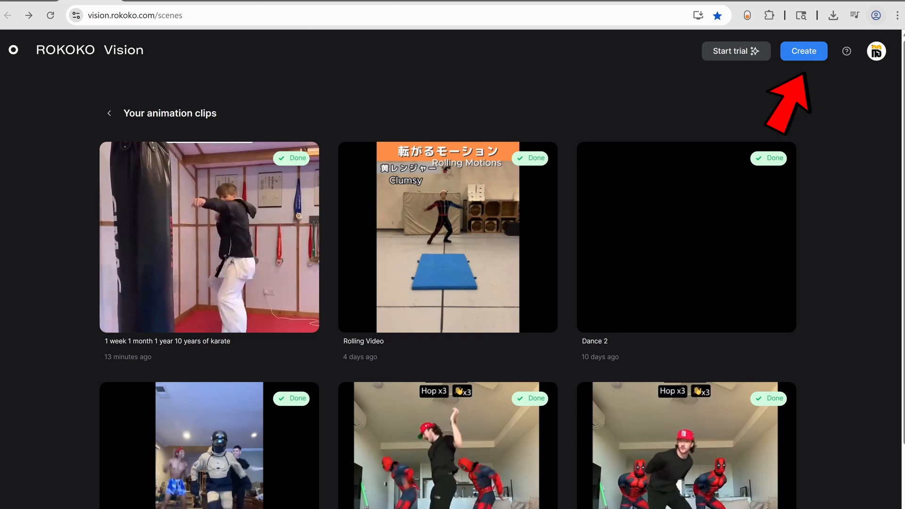
click(802, 51)
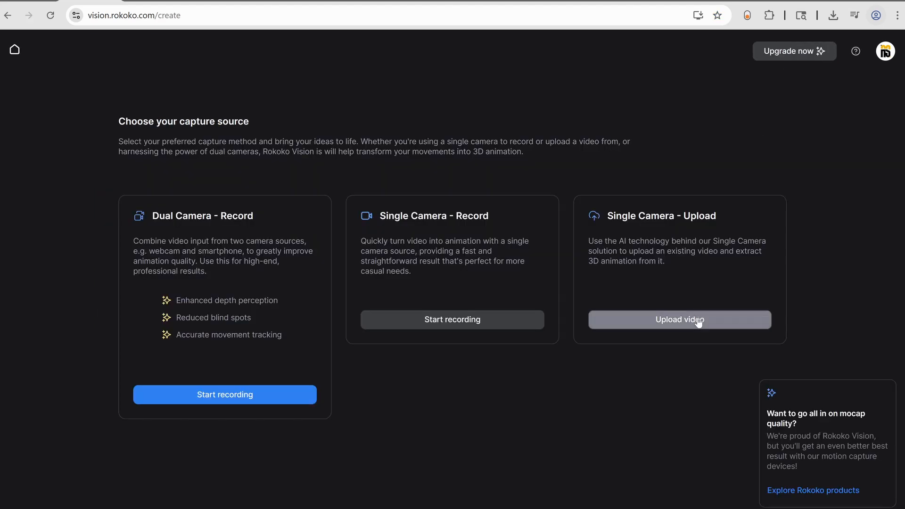
click(689, 321)
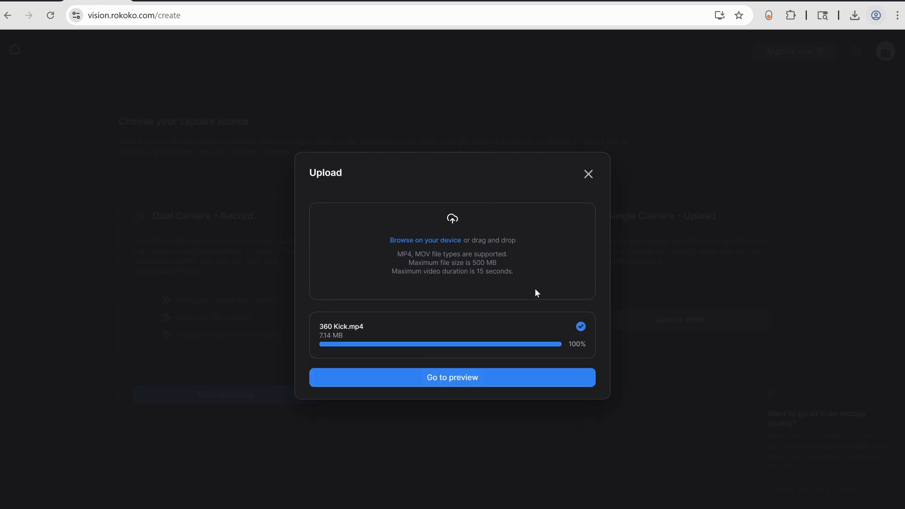
click(451, 382)
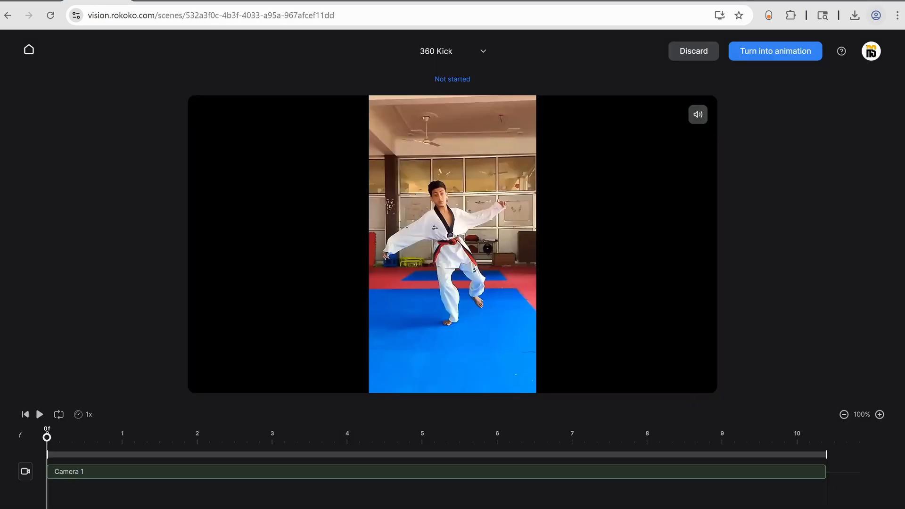
click(764, 51)
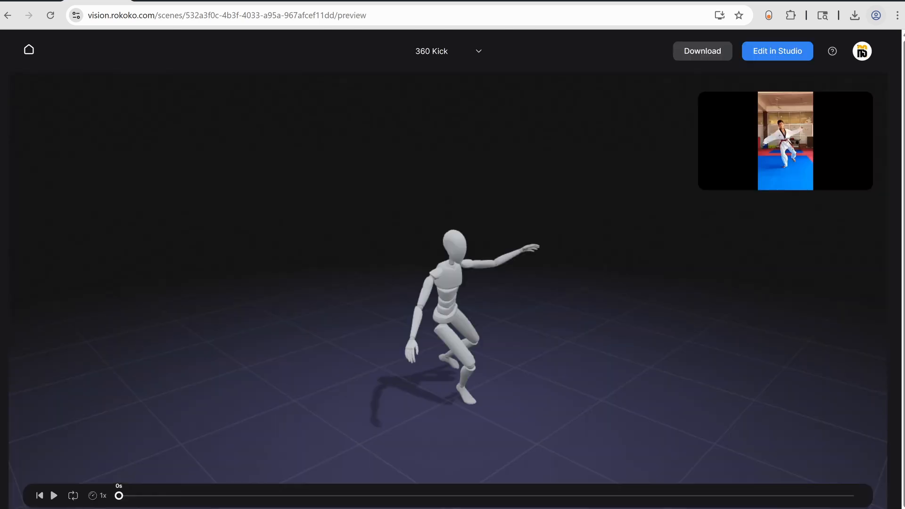
- Play back the 360 Kick animation preview from a front view and browse the list of animation clips
drag(143, 414, 284, 301)
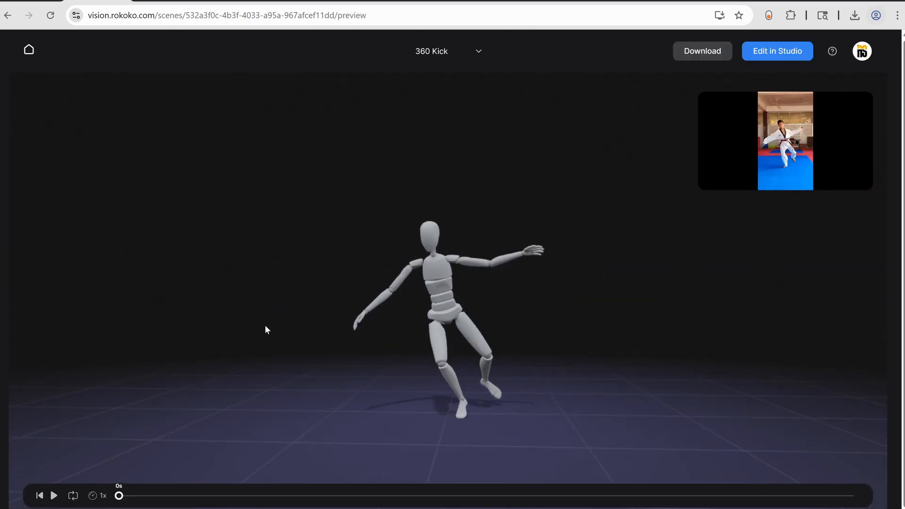
click(54, 497)
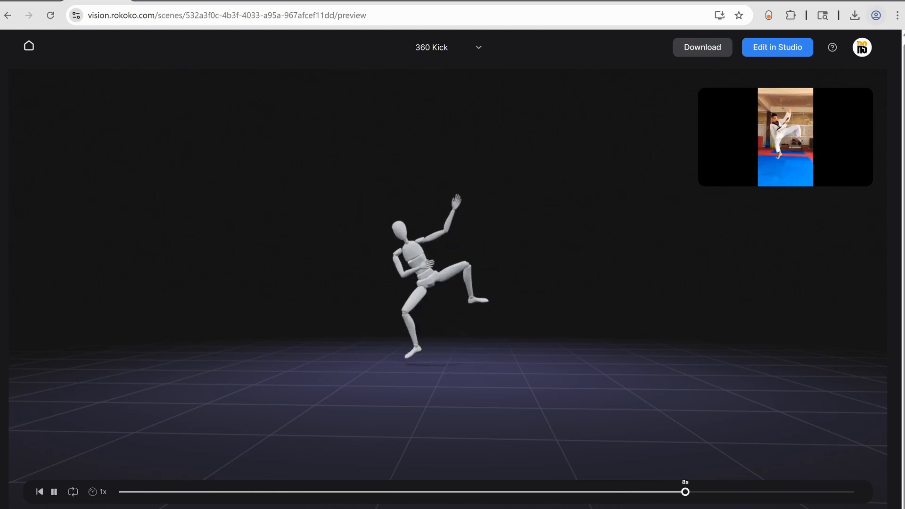
key(alt+Left)
scroll(865, 227, down, 2)
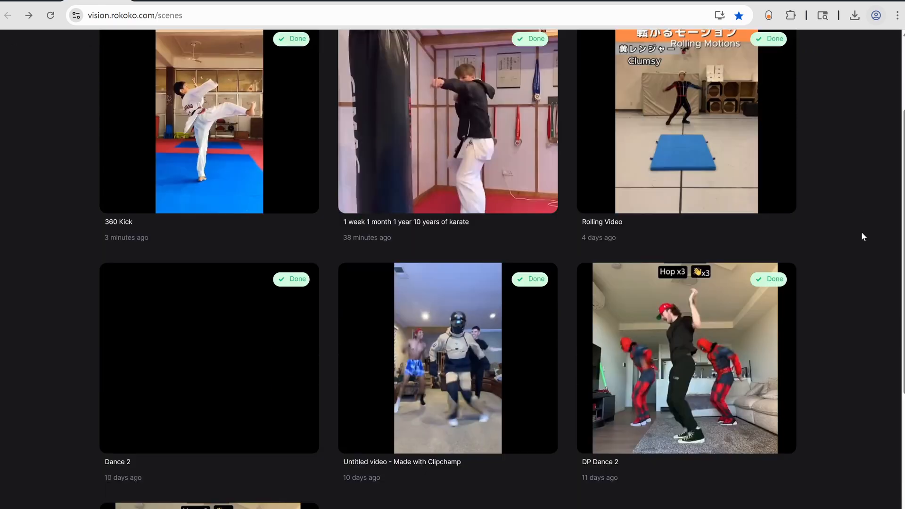
scroll(864, 236, down, 3)
scroll(863, 237, up, 4)
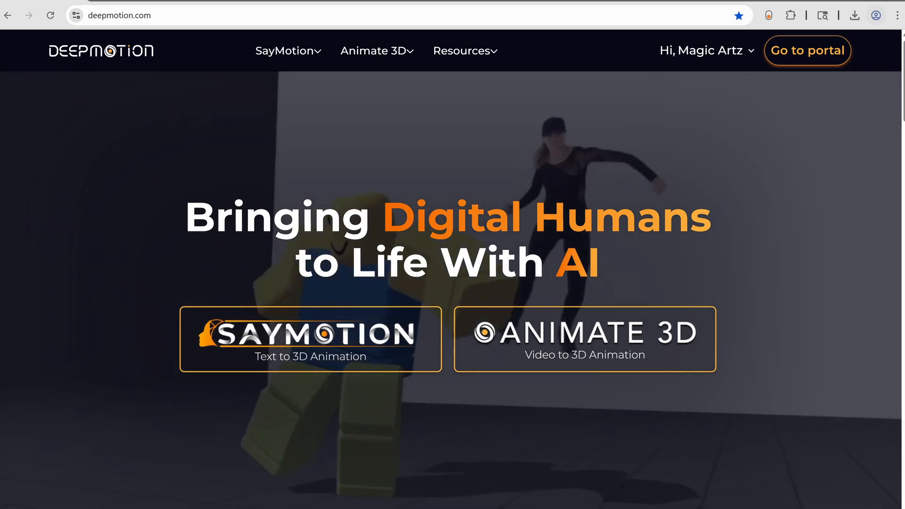
- Switch to DeepMotion Animate 3D and create a single-person 3D animation from 360 Kick.mp4 with the Adult Female model
click(808, 50)
scroll(726, 183, down, 3)
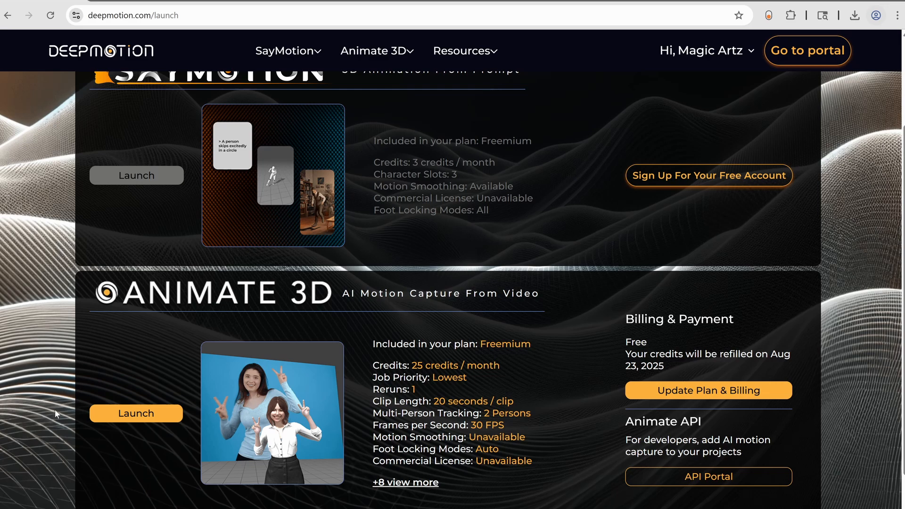
click(101, 414)
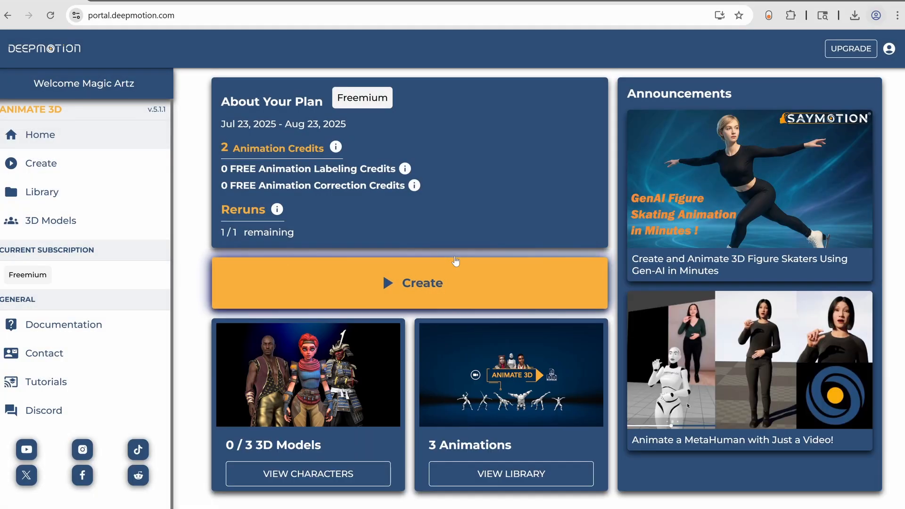
click(457, 281)
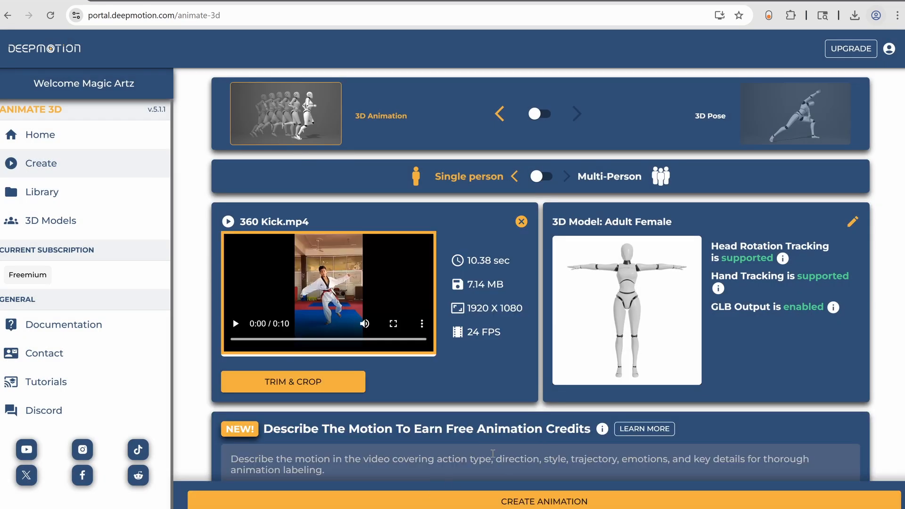
click(481, 501)
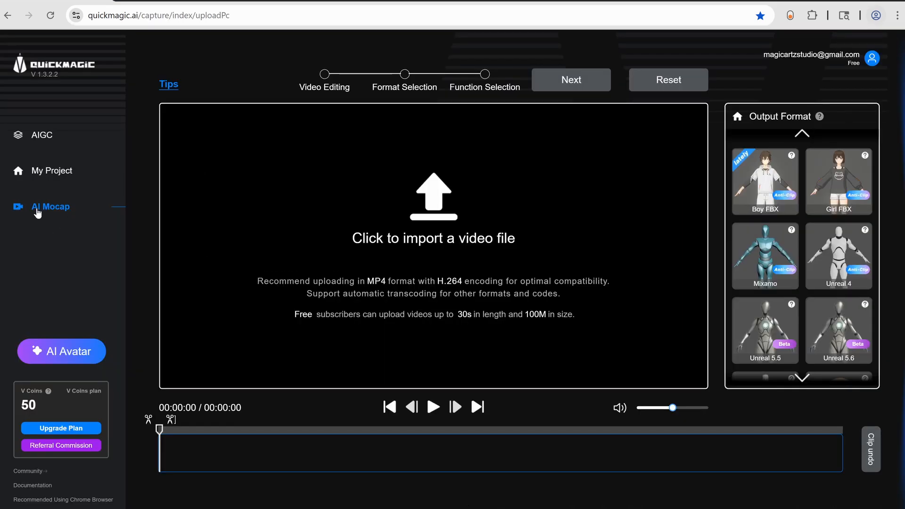
- Import the 360 Kick video into QuickMagic AI Mocap and generate its motion with the Boy FBX character
click(402, 240)
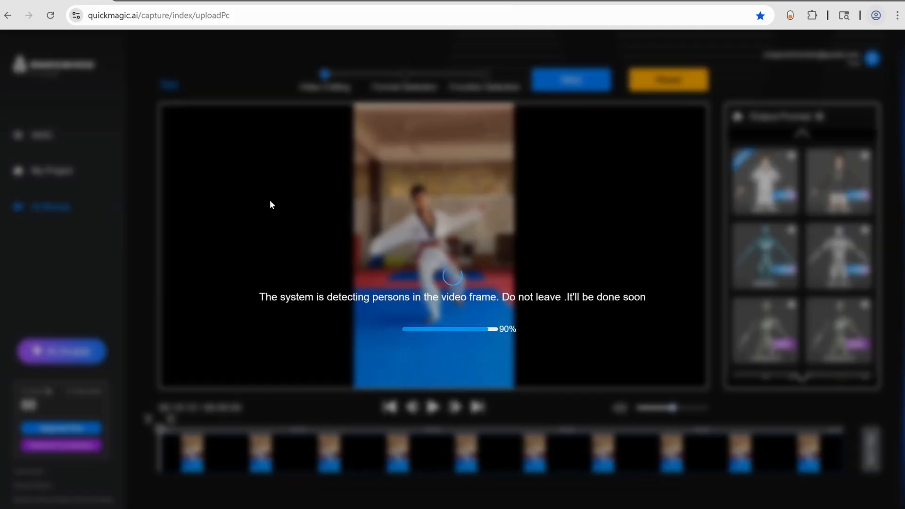
drag(753, 174, 439, 246)
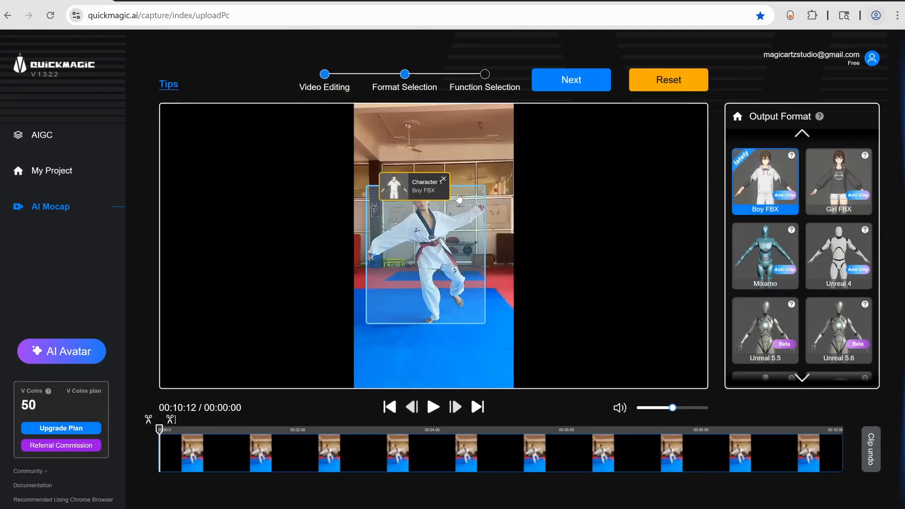
click(554, 80)
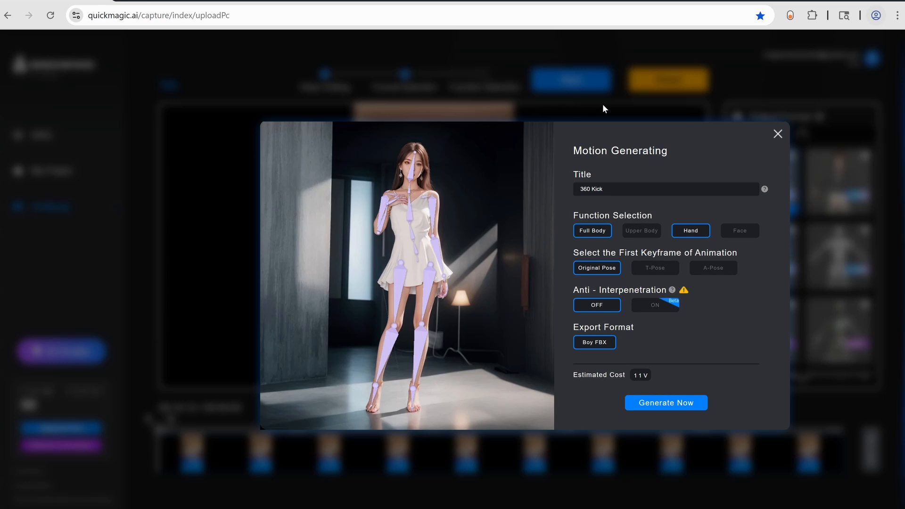
click(729, 232)
click(663, 409)
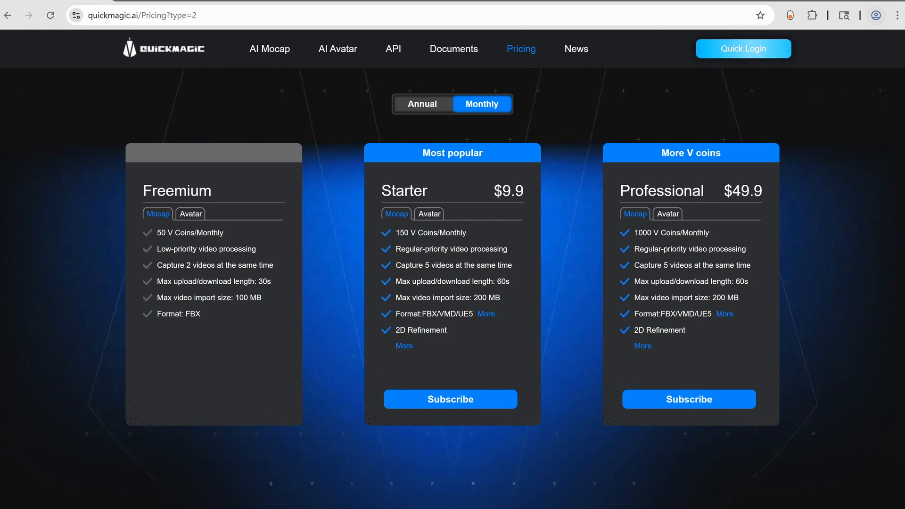
- Review QuickMagic's monthly plans and the generated 360 Kick motion, including its frames in 2D Refinement
scroll(695, 196, down, 8)
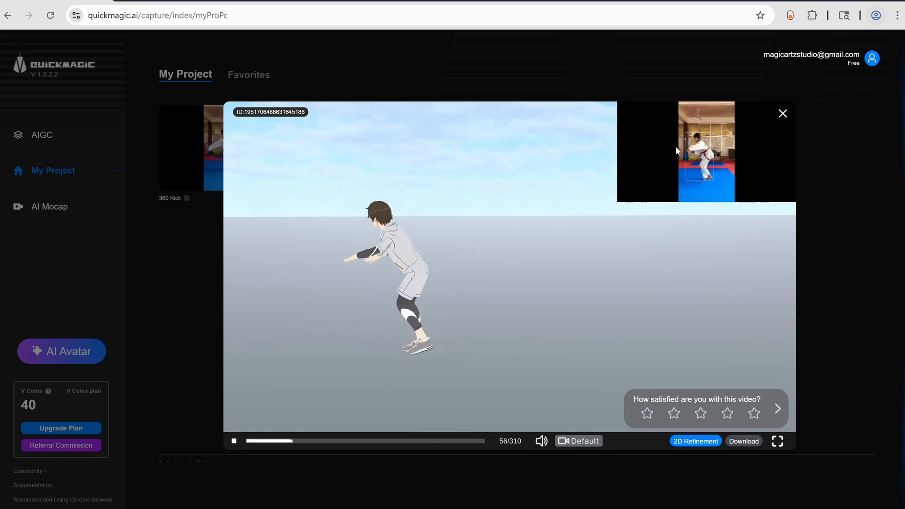
key(alt+Tab)
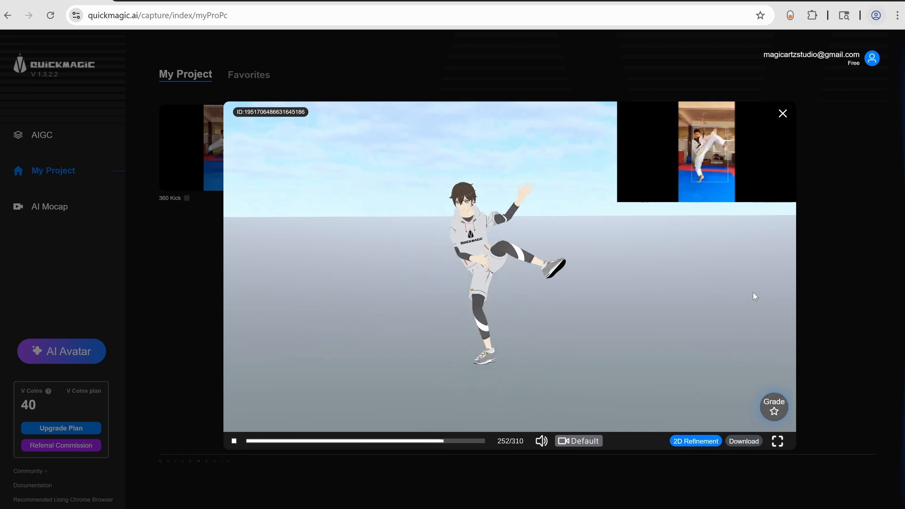
click(697, 443)
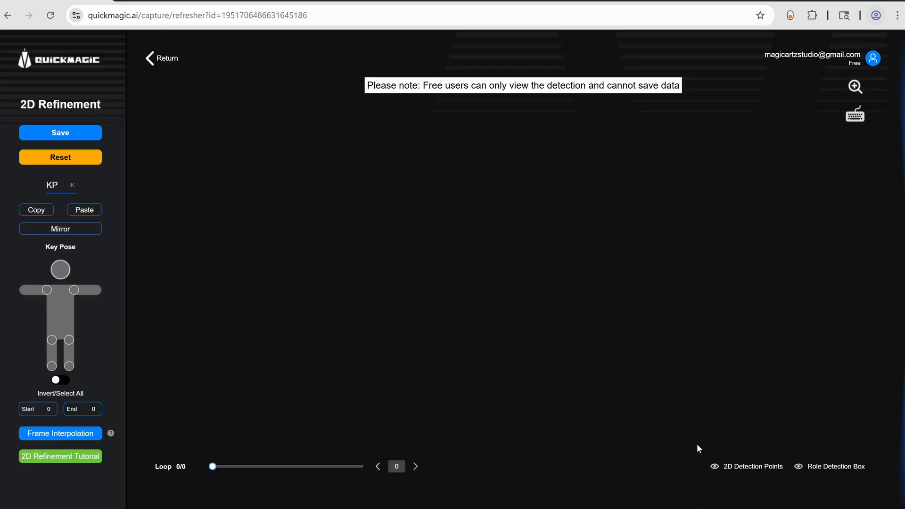
drag(212, 467, 370, 454)
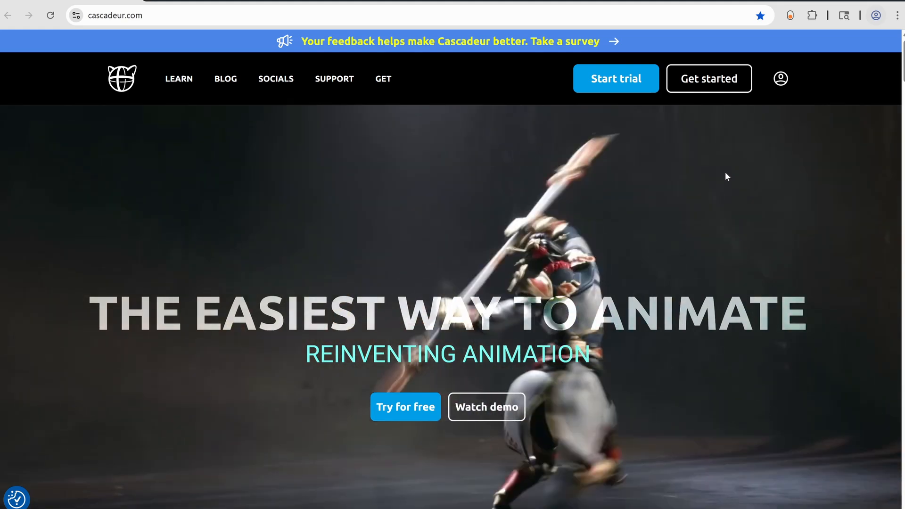
- Compare the plans on the Cascadeur website, check the perpetual license information and get started with the Free plan
scroll(727, 176, down, 8)
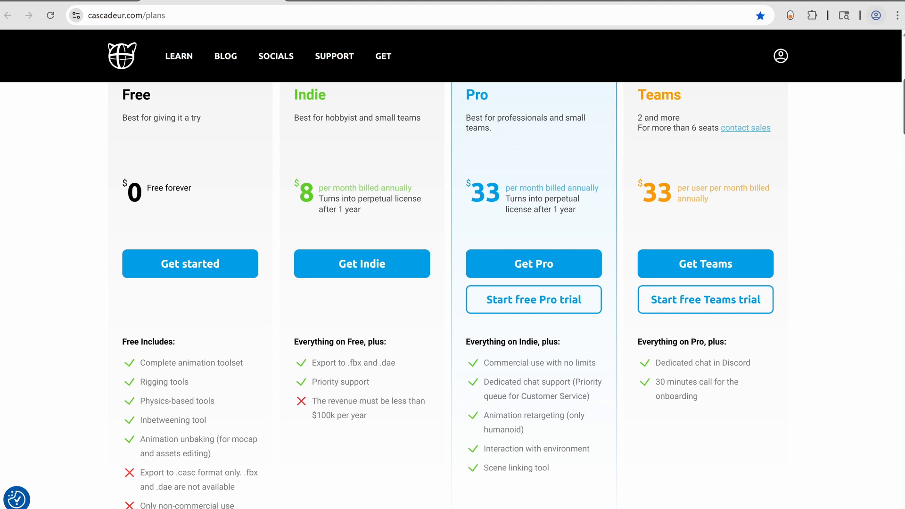
scroll(448, 292, up, 3)
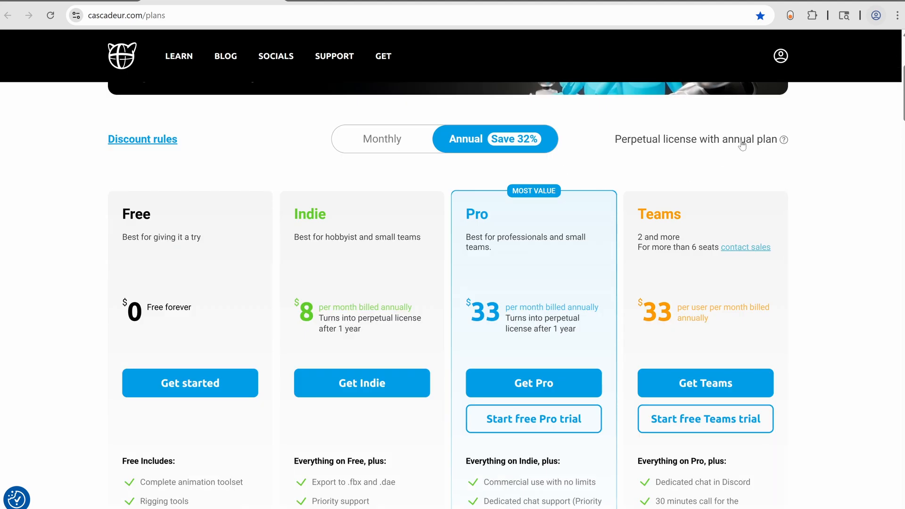
click(784, 141)
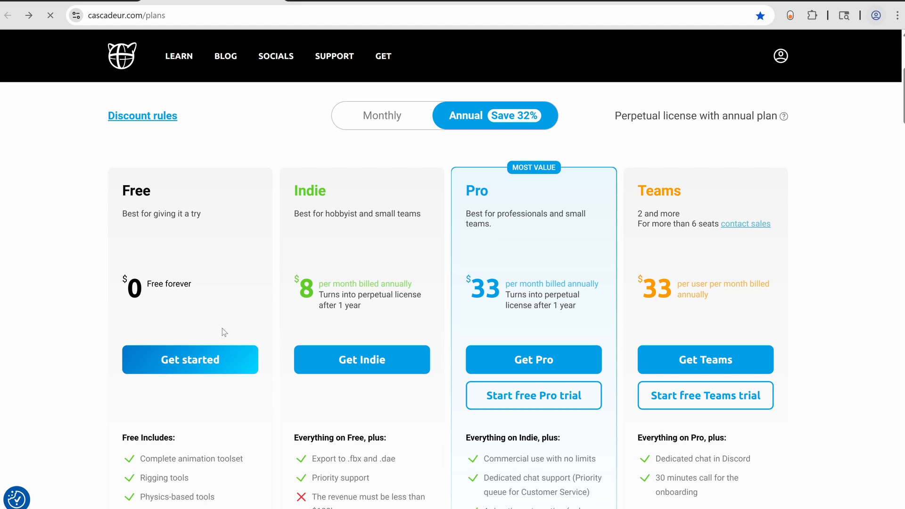
click(198, 359)
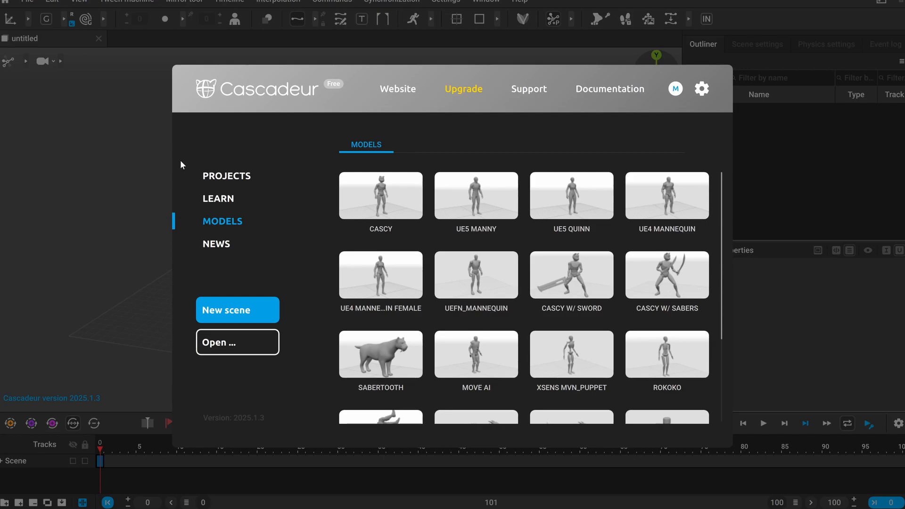
- Load the Cascy sample model in Cascadeur and raise its left foot into a high kick
click(358, 211)
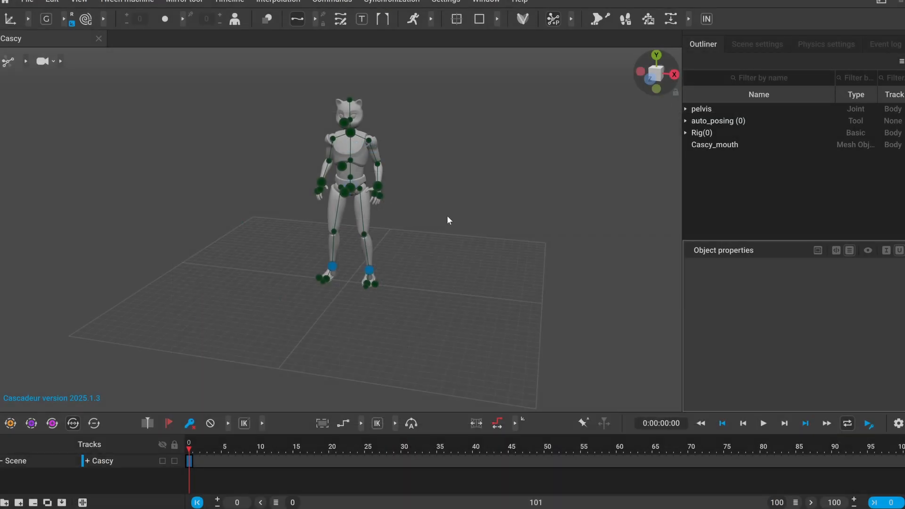
click(369, 271)
drag(392, 286, 470, 135)
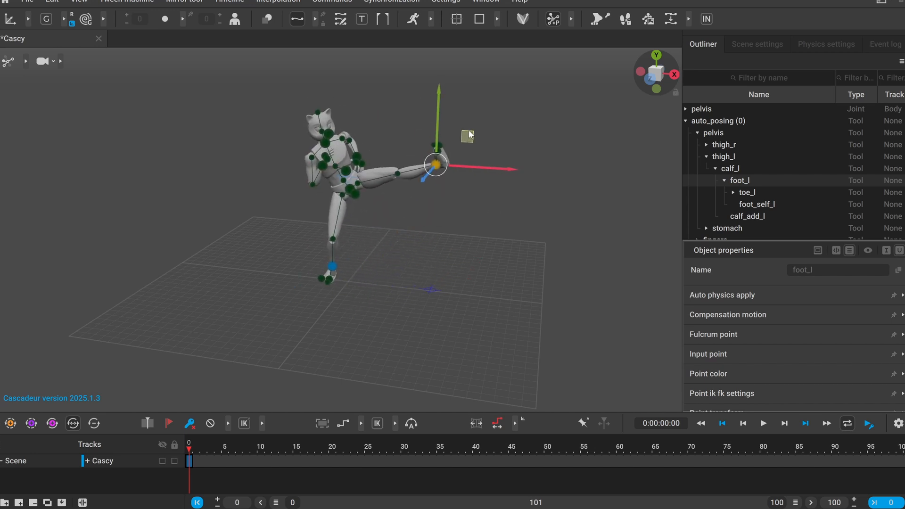
scroll(326, 143, up, 4)
mouse_move(493, 167)
mouse_down()
mouse_move(464, 193)
mouse_move(492, 163)
mouse_up()
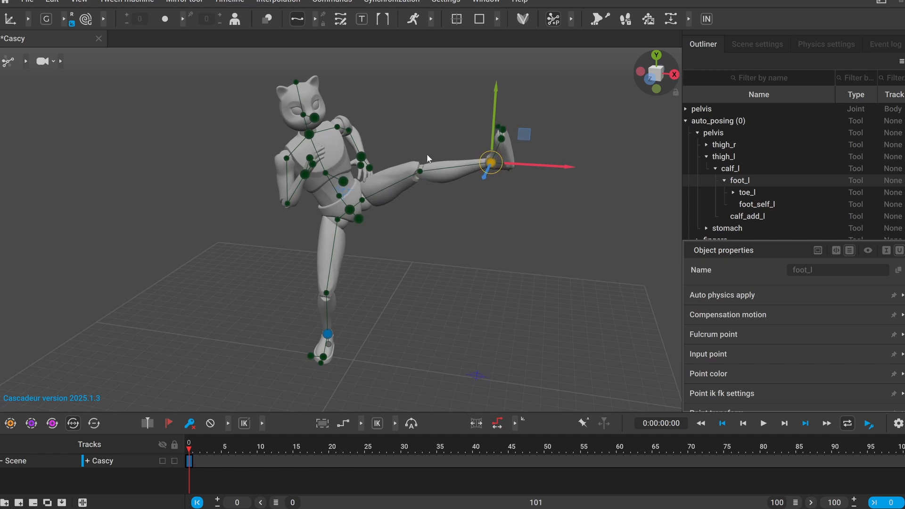
- Raise Cascy's right hand overhead and extend the left hand forward just above the kicking foot
click(363, 158)
drag(392, 134, 416, 81)
click(310, 191)
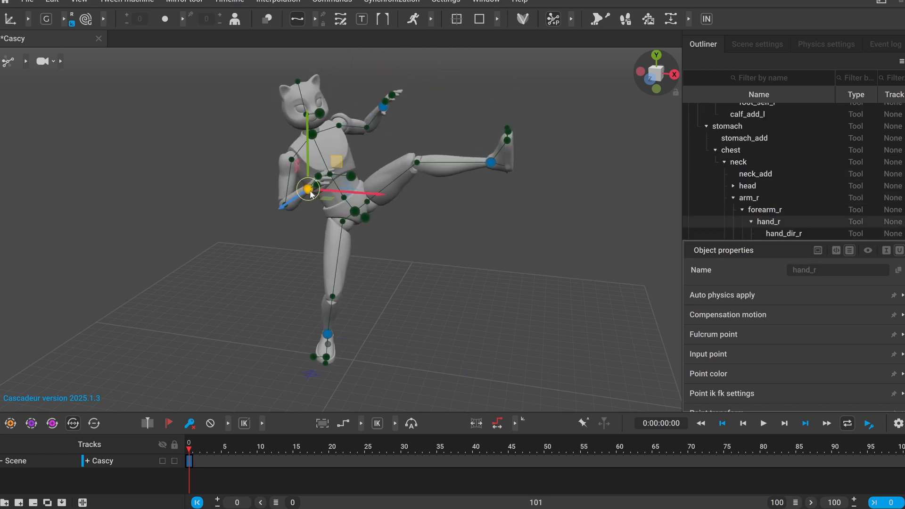
drag(333, 166, 274, 56)
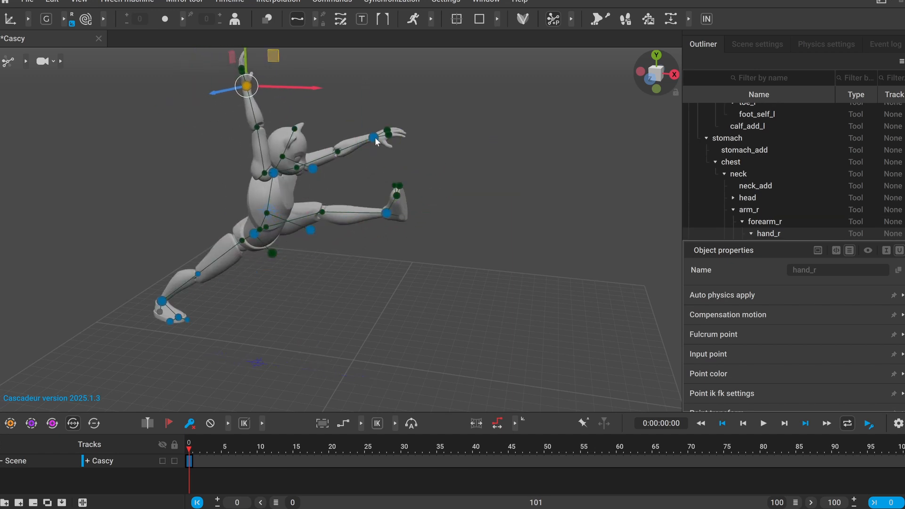
click(374, 138)
drag(404, 110, 411, 142)
scroll(338, 261, down, 1)
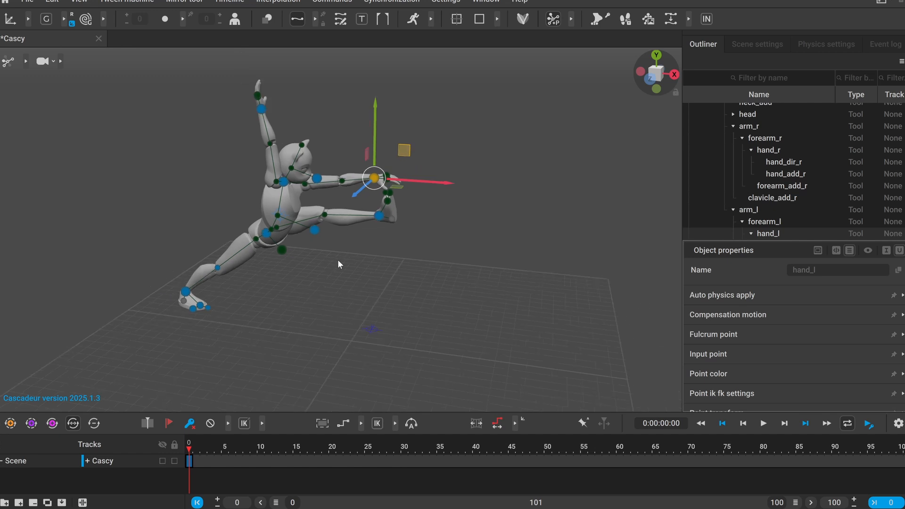
- Undo the last change to Cascy's kick pose and clear the selection
scroll(330, 250, up, 2)
middle_drag(332, 248, 417, 293)
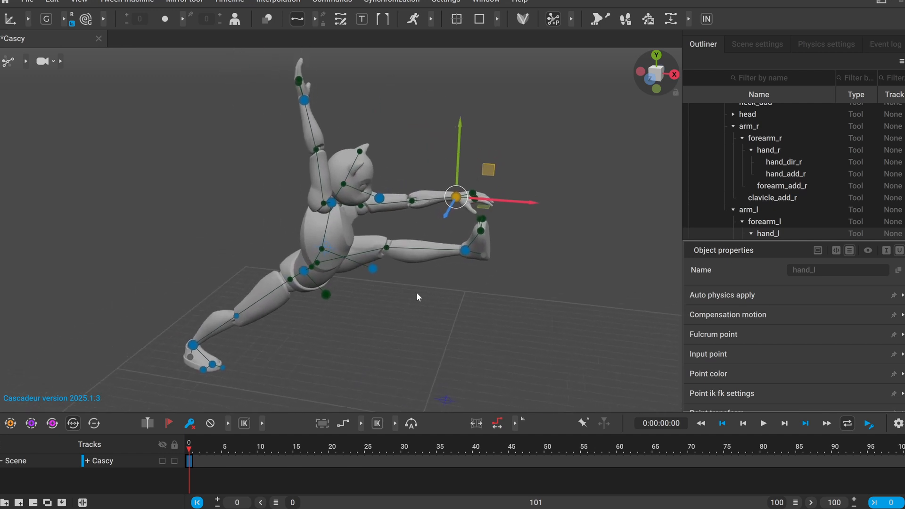
key(ctrl+z)
click(568, 256)
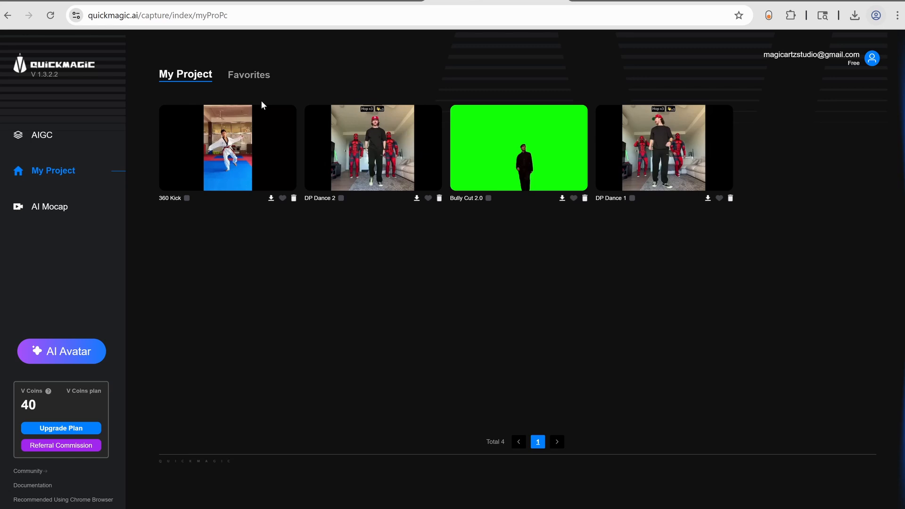
- Switch to Blender and delete the default camera, cube and light from the new scene
click(303, 136)
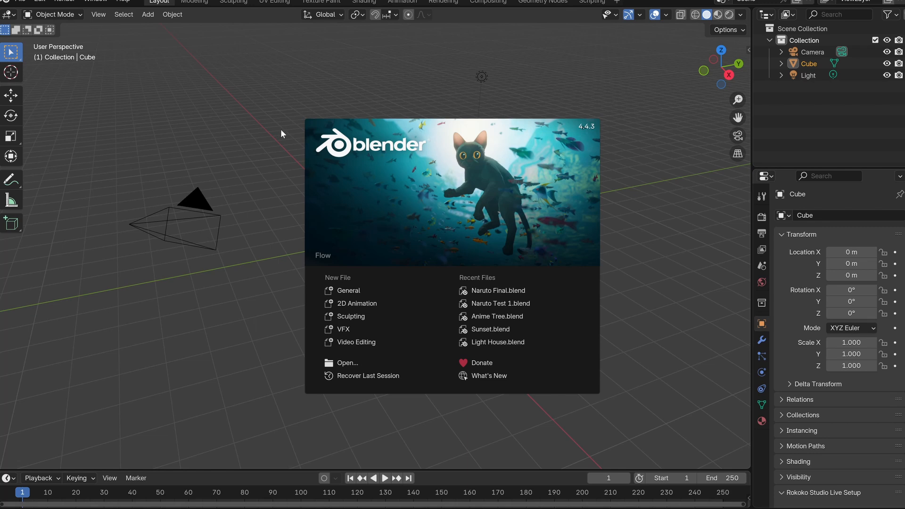
click(281, 128)
key(a)
key(Delete)
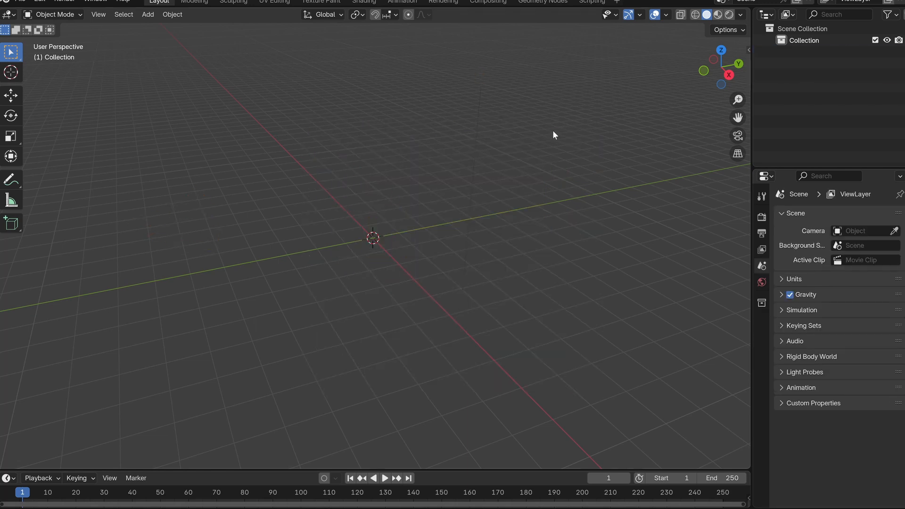
- Turn on the Screencast Keys overlay in the 3D viewport
key(n)
click(745, 112)
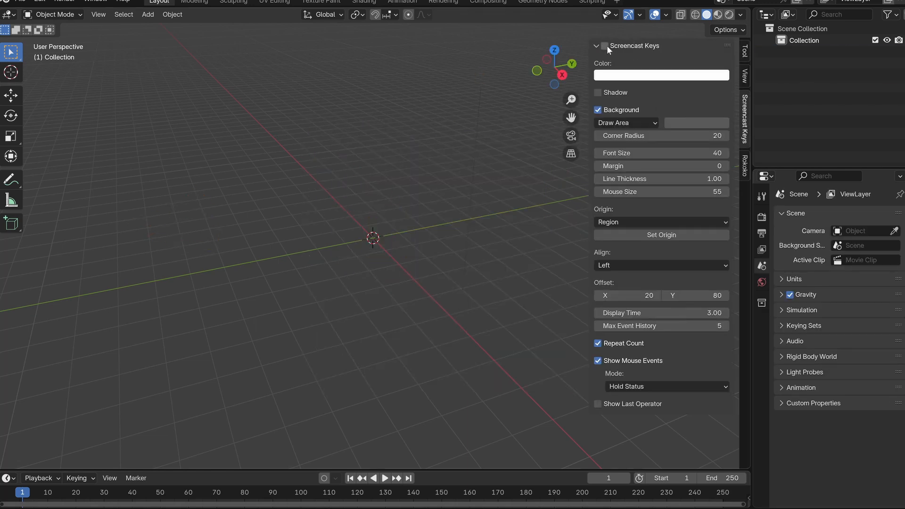
click(605, 46)
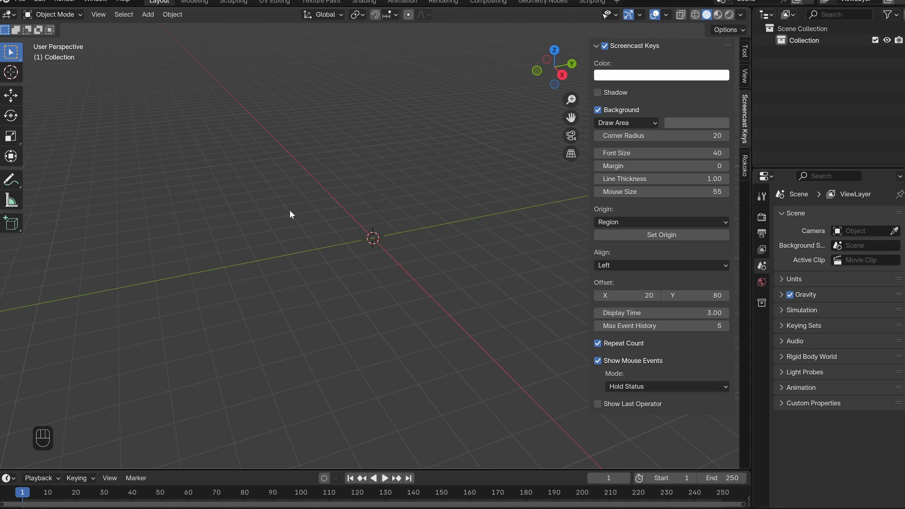
key(n)
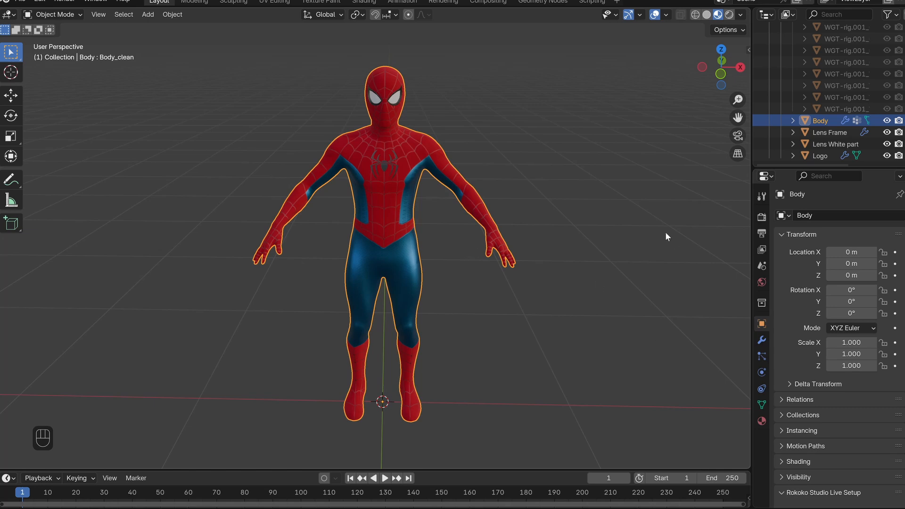
- Export the Spider-Man Body as SMAccaRig.fbx, limited to selected objects and the Mesh type, with Path Mode set to Copy
click(611, 236)
click(413, 160)
click(18, 2)
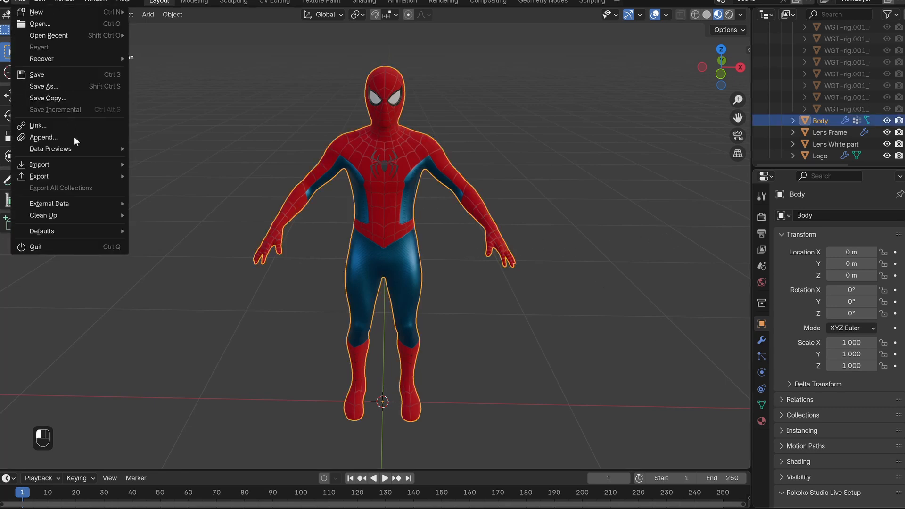
mouse_move(82, 175)
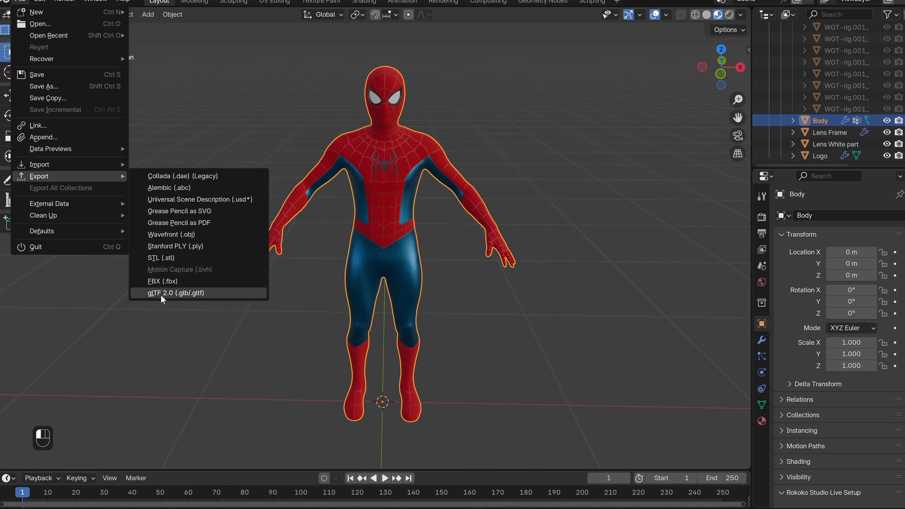
click(153, 281)
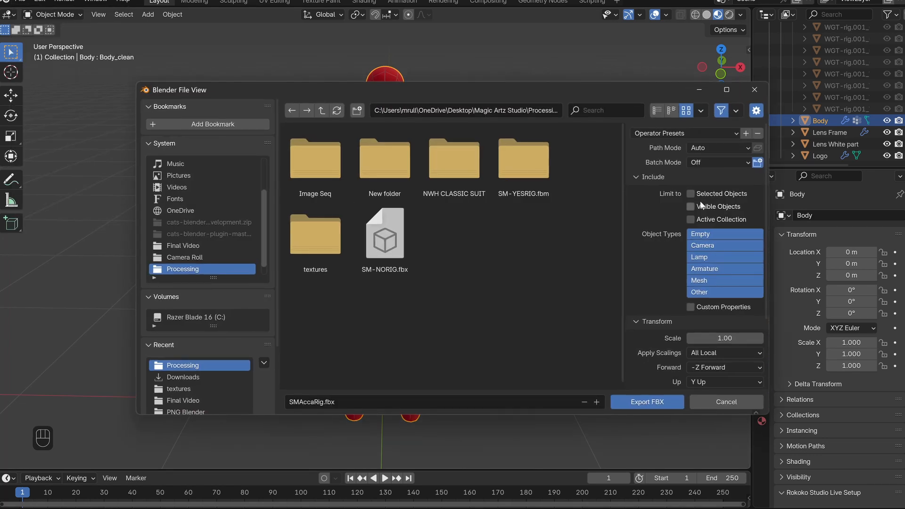
click(710, 279)
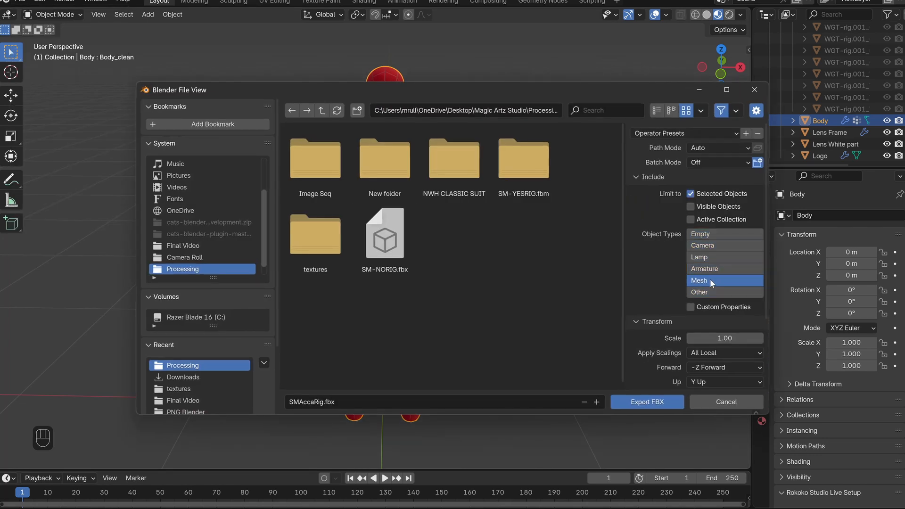
click(714, 146)
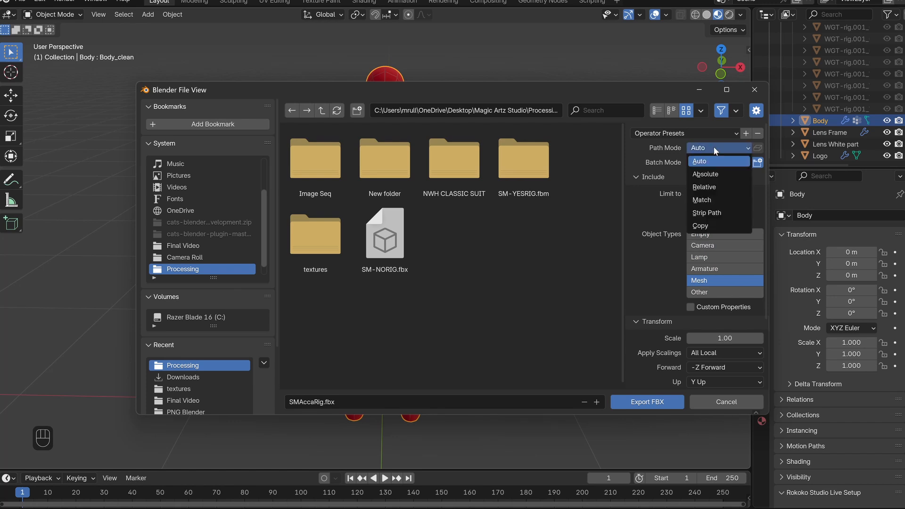
click(705, 224)
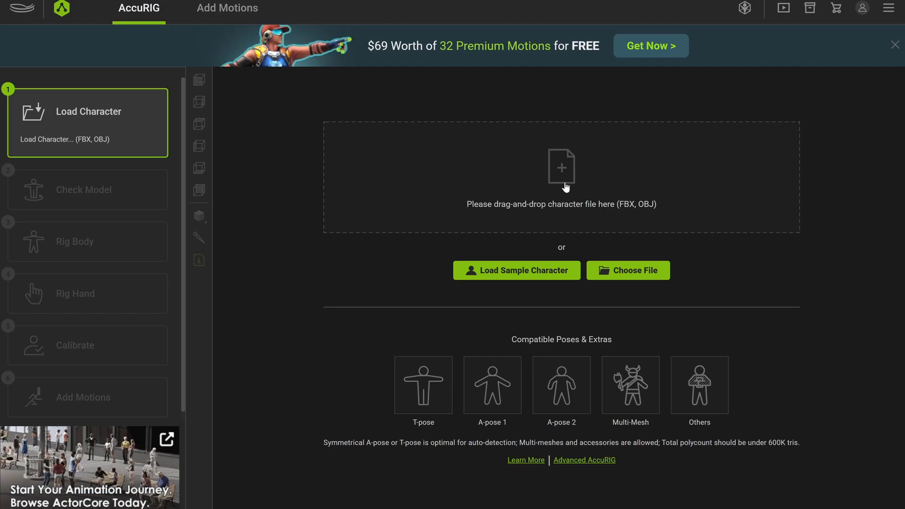
- Switch to AccuRIG and load the character file SMAccaRig.fbx from the Processing folder
click(566, 188)
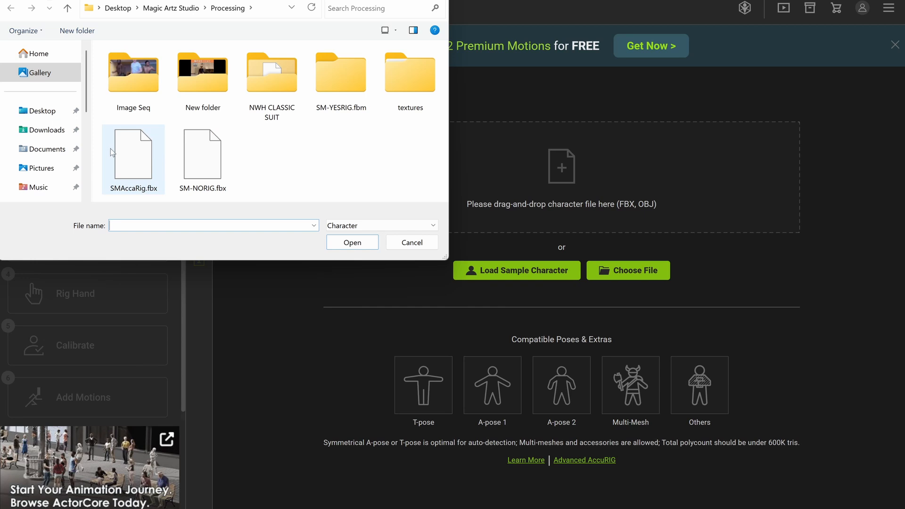
click(110, 149)
click(359, 245)
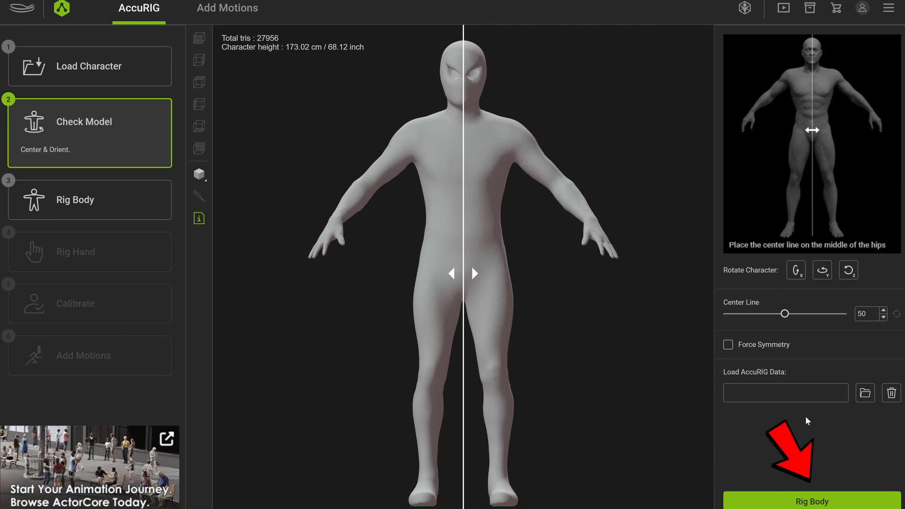
- Rig the character's body and turn on Symmetry for the joint placement, starting from the left clavicle
click(811, 501)
click(475, 127)
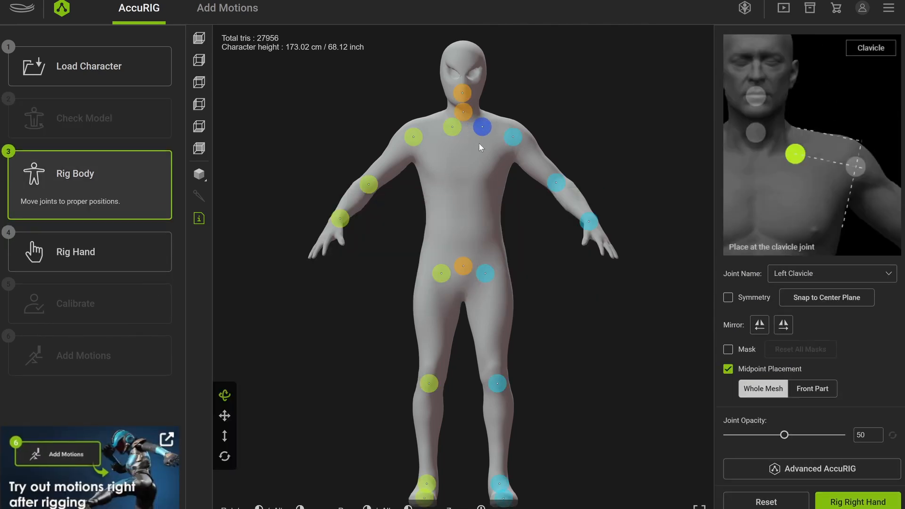
click(727, 298)
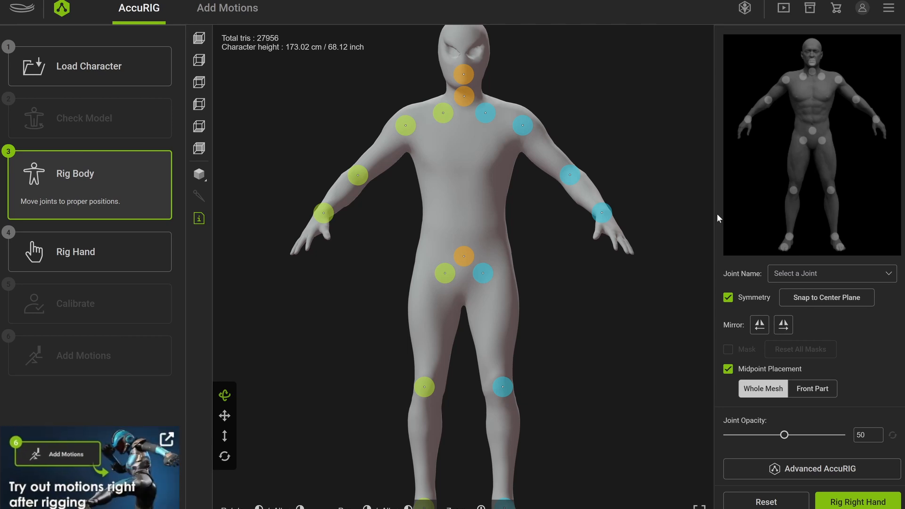
- Rig the right hand with 5 fingers, align the finger joints with the knuckles and orient the thumb cone perpendicular to the thumbnail
click(857, 501)
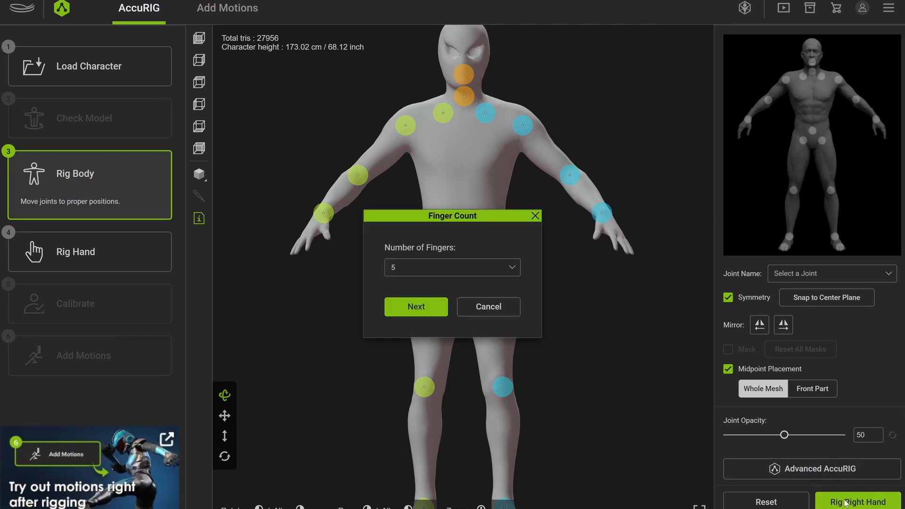
click(432, 308)
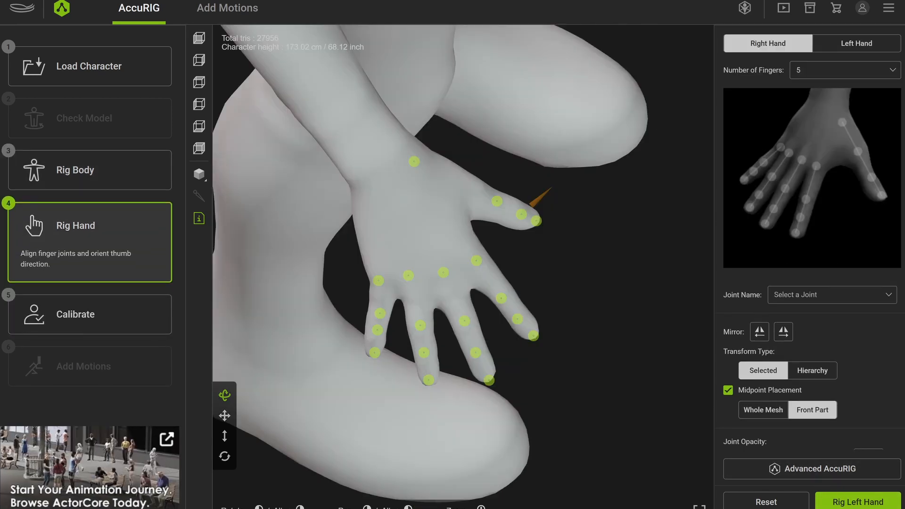
drag(379, 280, 453, 295)
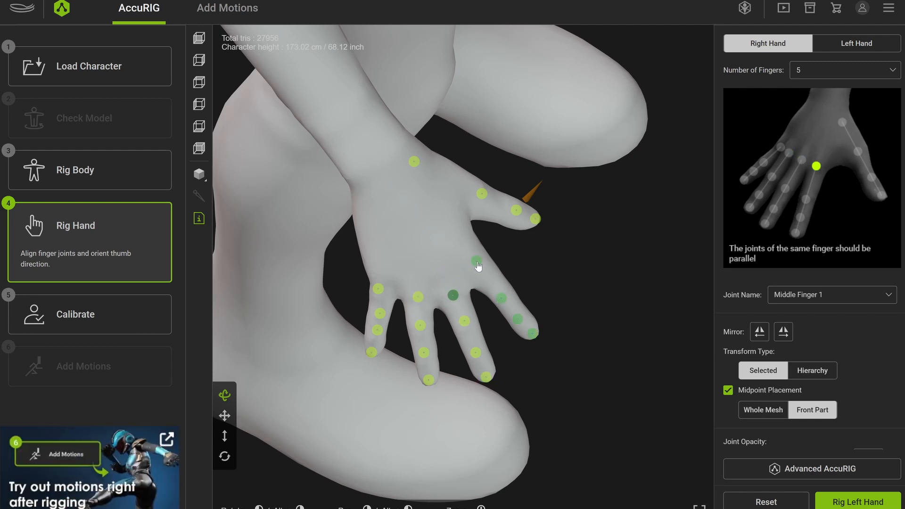
drag(477, 261, 488, 277)
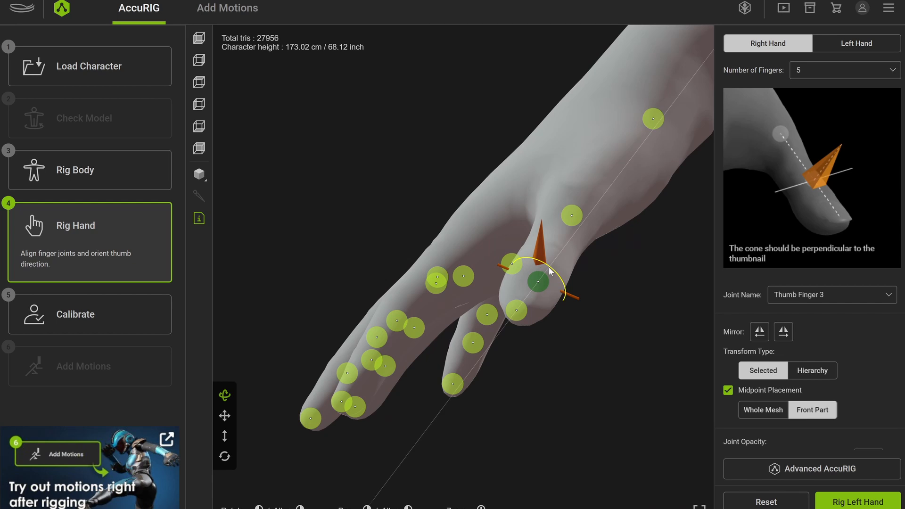
drag(553, 271, 560, 277)
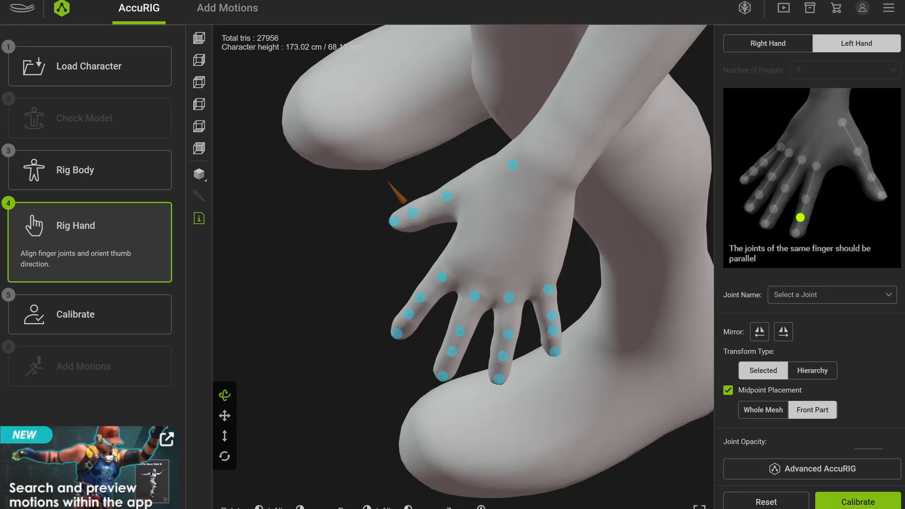
- Calibrate the rig and preview the first Body motion and the Hand motions on the character
click(858, 502)
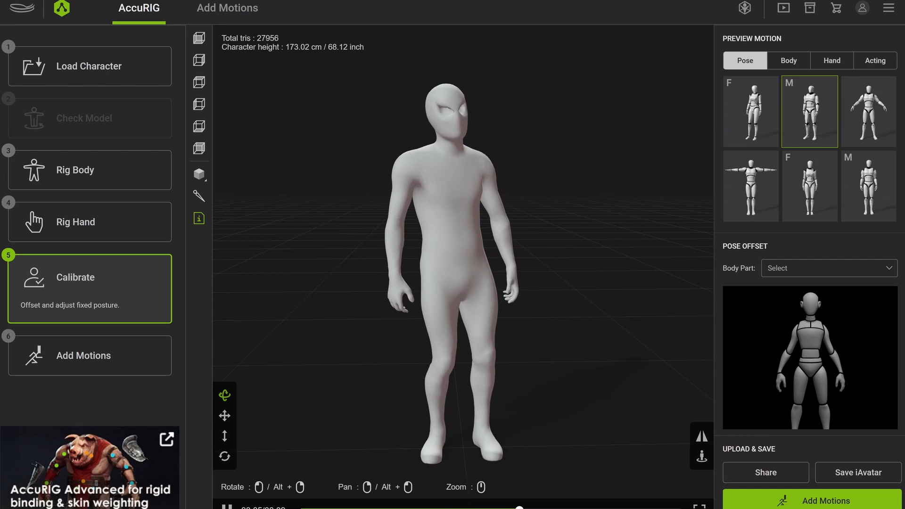
click(789, 61)
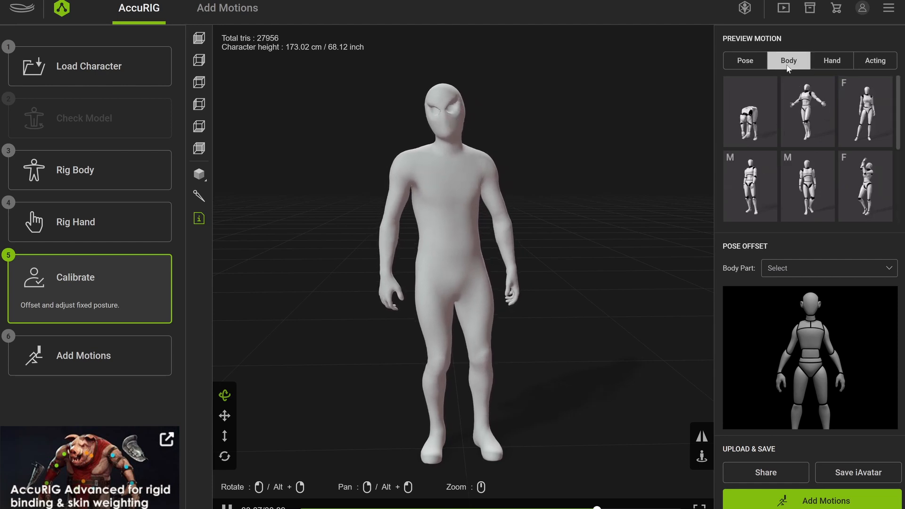
click(757, 111)
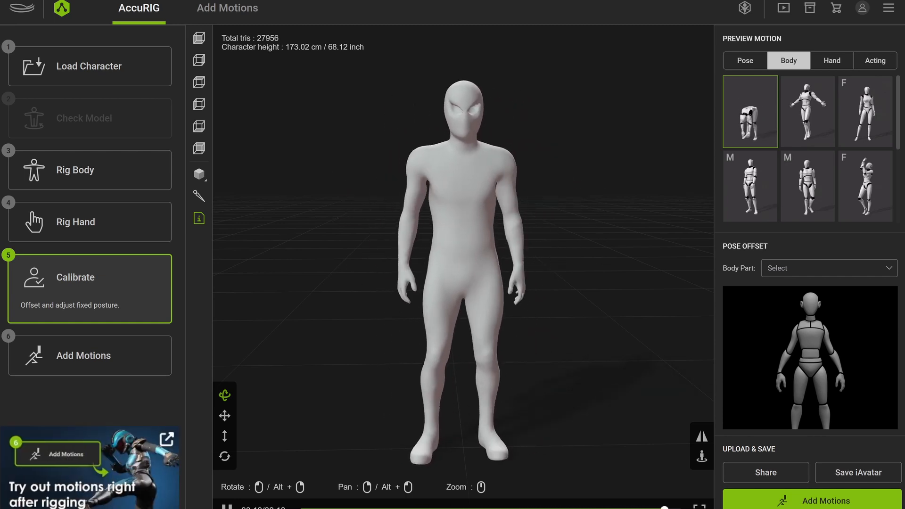
click(832, 60)
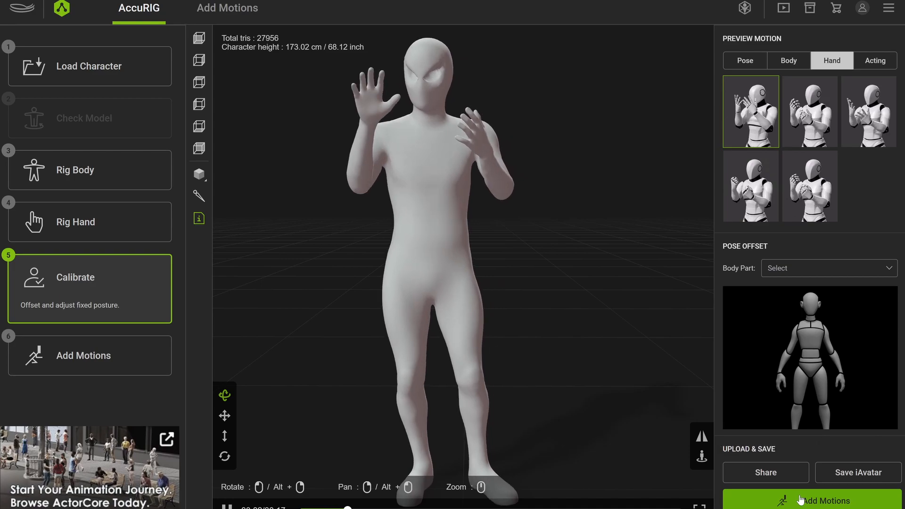
- Export the rigged character as SMDone.fbx with Blender as the target application and Character only included
click(800, 499)
mouse_move(247, 121)
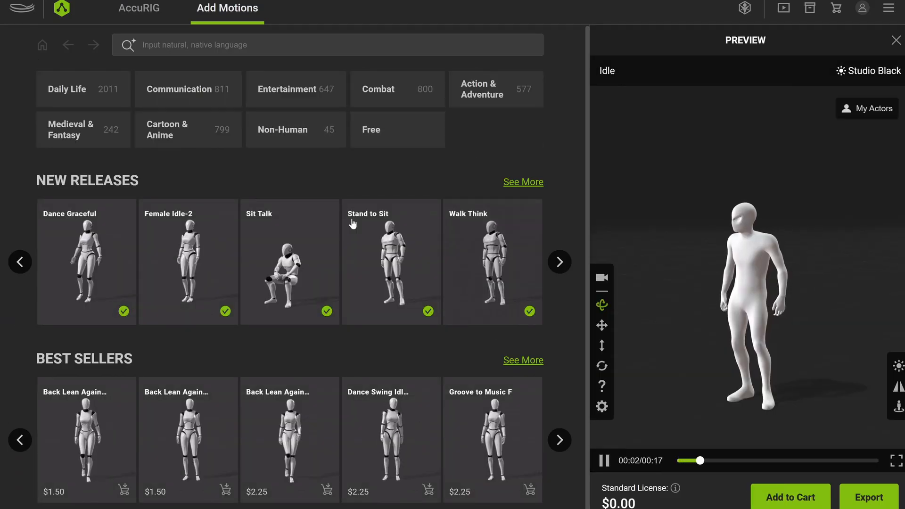
click(872, 496)
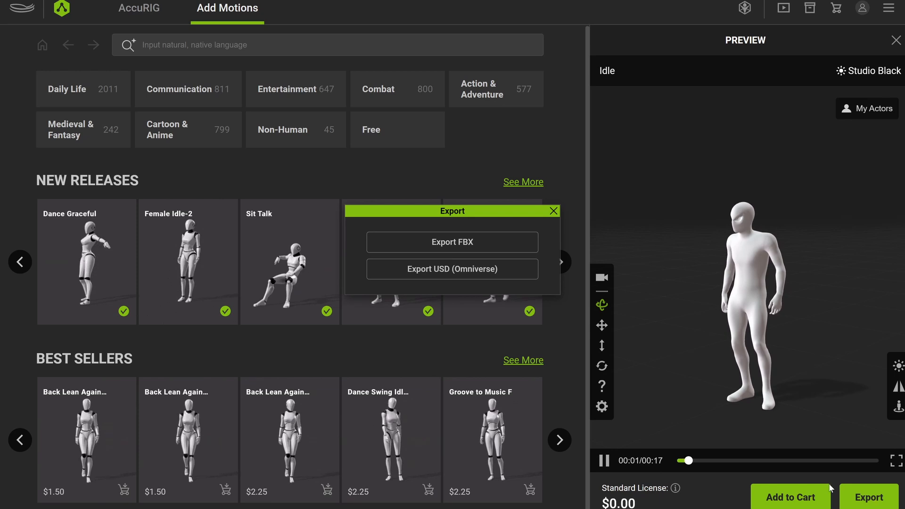
click(418, 242)
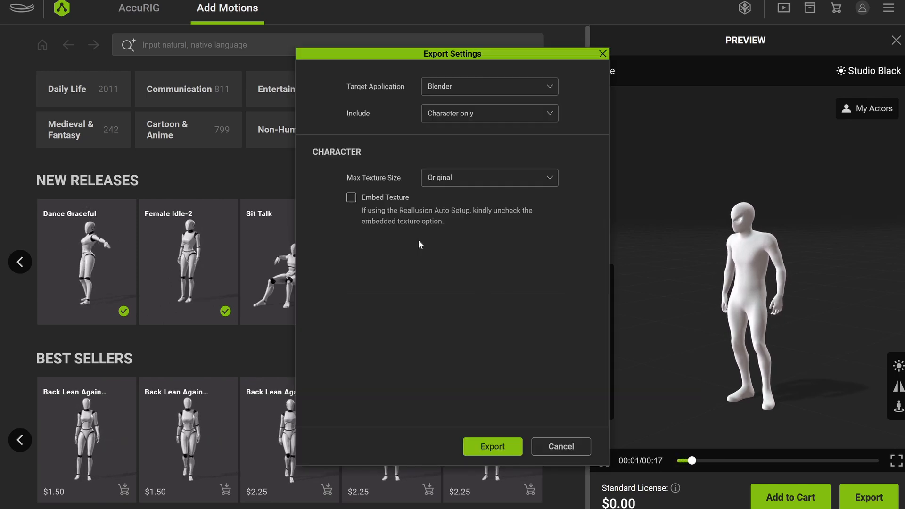
click(446, 91)
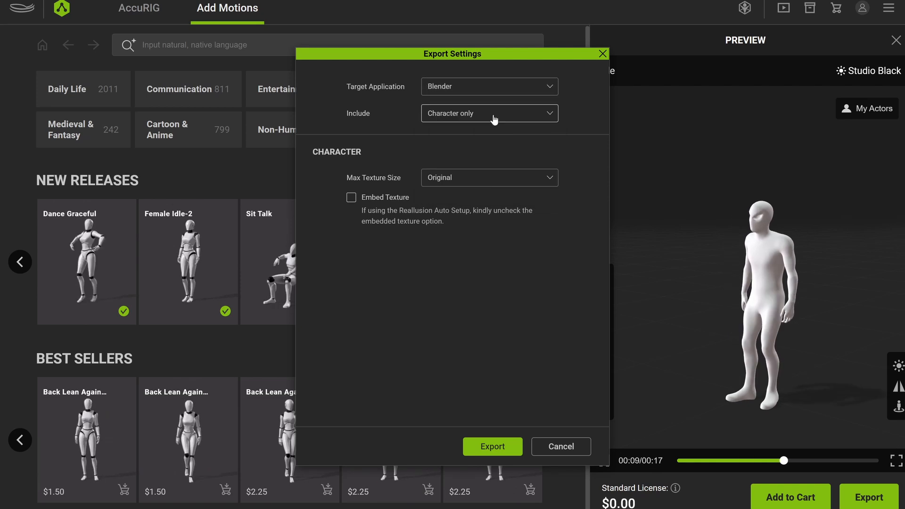
click(494, 119)
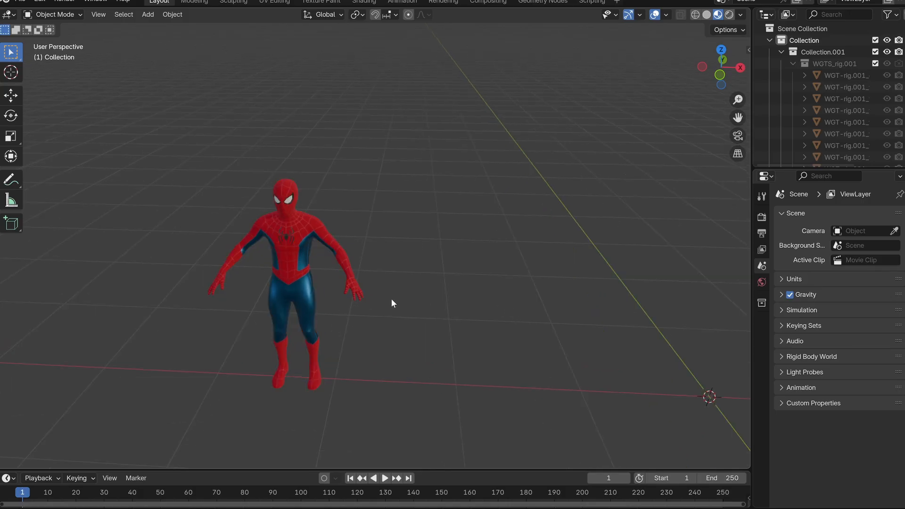
- Import SMDone.fbx from the Processing folder as FBX with Automatic Bone Orientation enabled
click(12, 2)
mouse_move(62, 163)
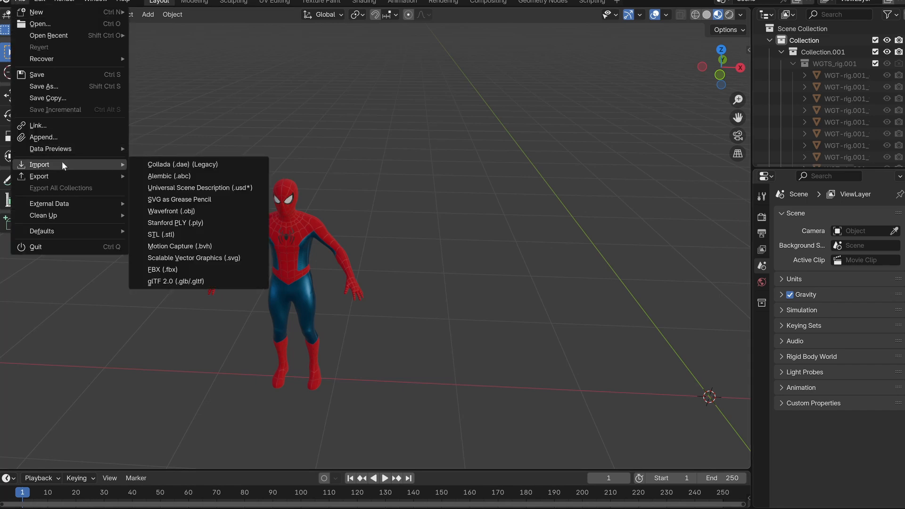
click(185, 269)
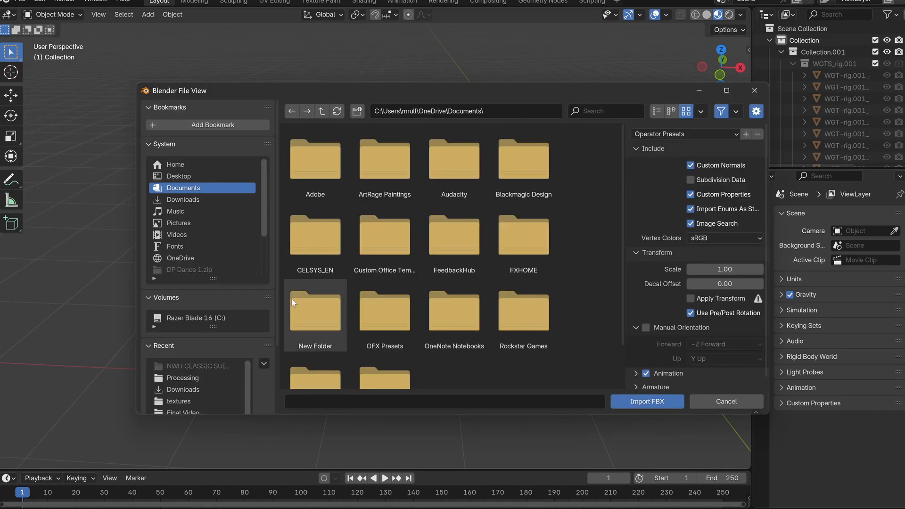
click(183, 378)
click(342, 343)
scroll(630, 379, down, 1)
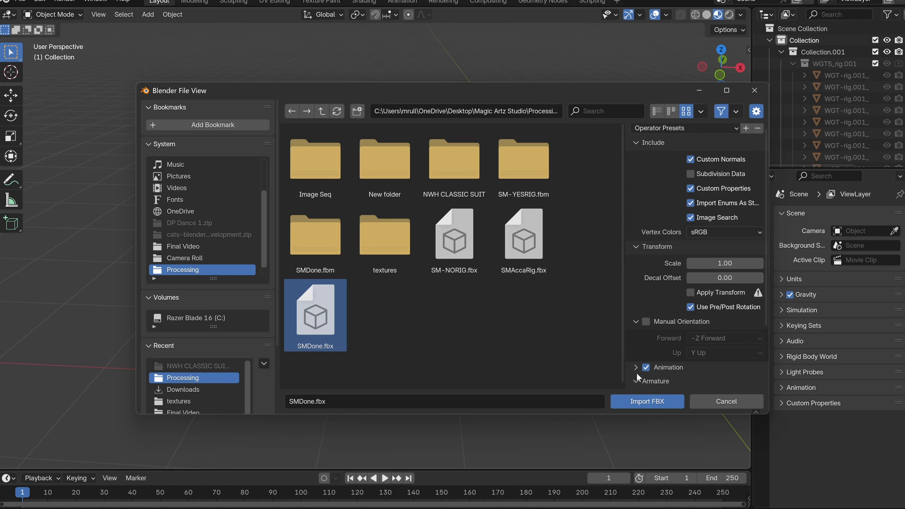
click(637, 380)
scroll(637, 373, down, 4)
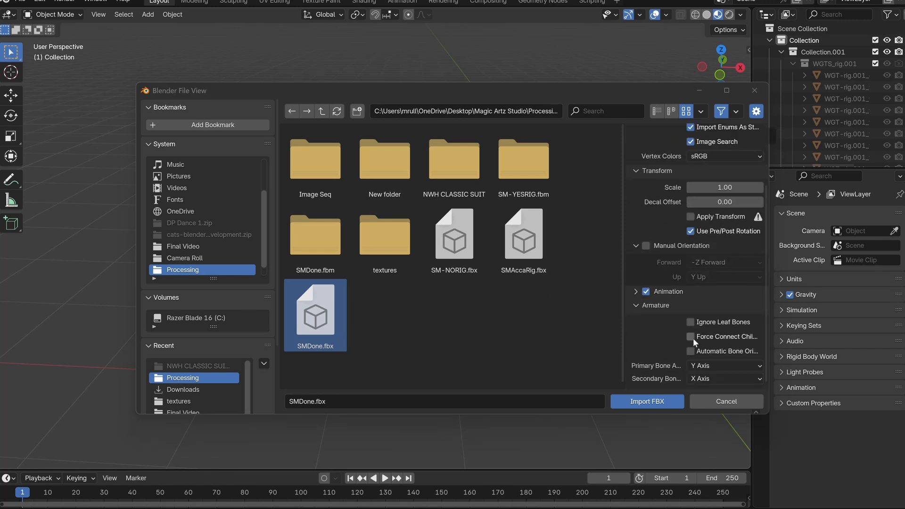
click(695, 351)
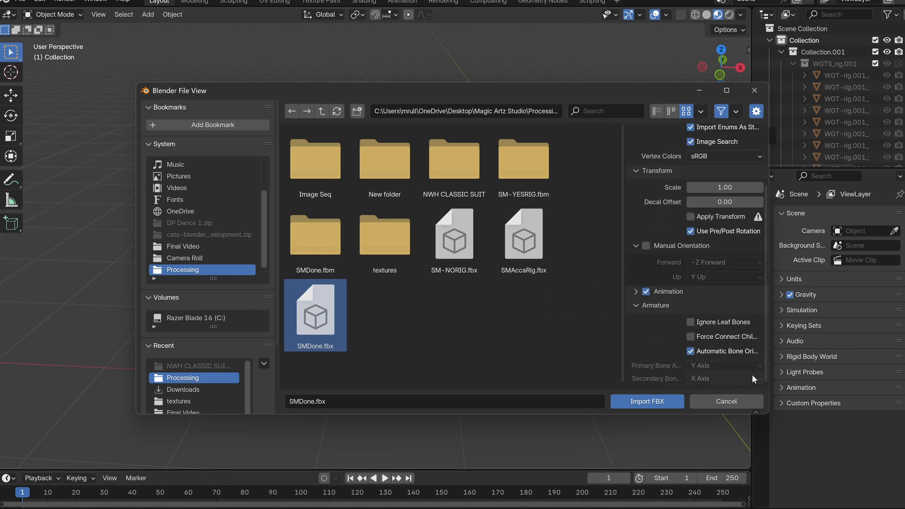
click(627, 400)
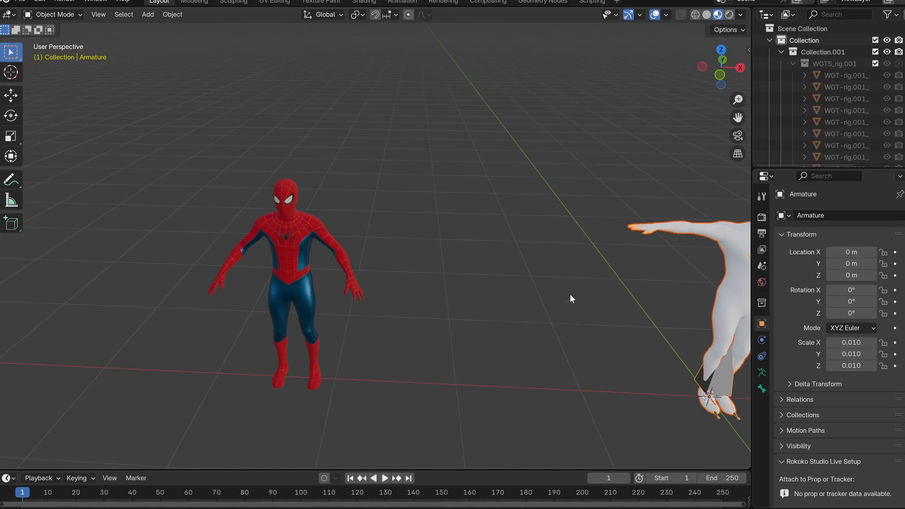
- Move the imported white character's armature along X to about -1.93 m, beside the original Spider-Man
key(Home)
key(g)
click(686, 338)
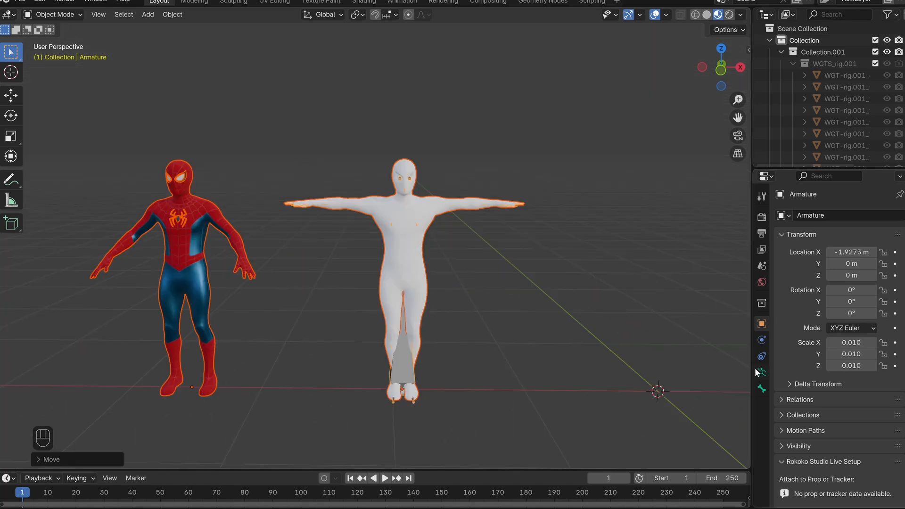
- Assign the existing Spider-man NWH Classic suit material to the imported character's body mesh and deselect everything
click(491, 285)
click(419, 270)
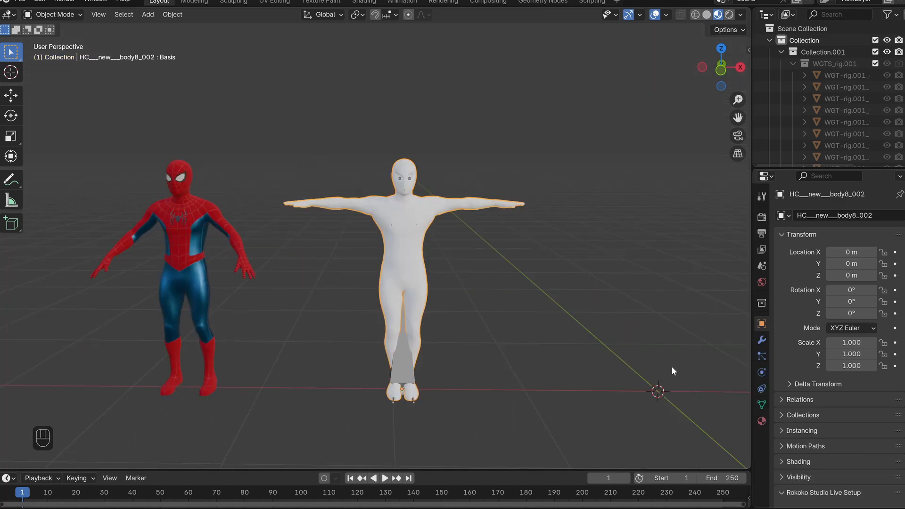
click(761, 421)
click(782, 265)
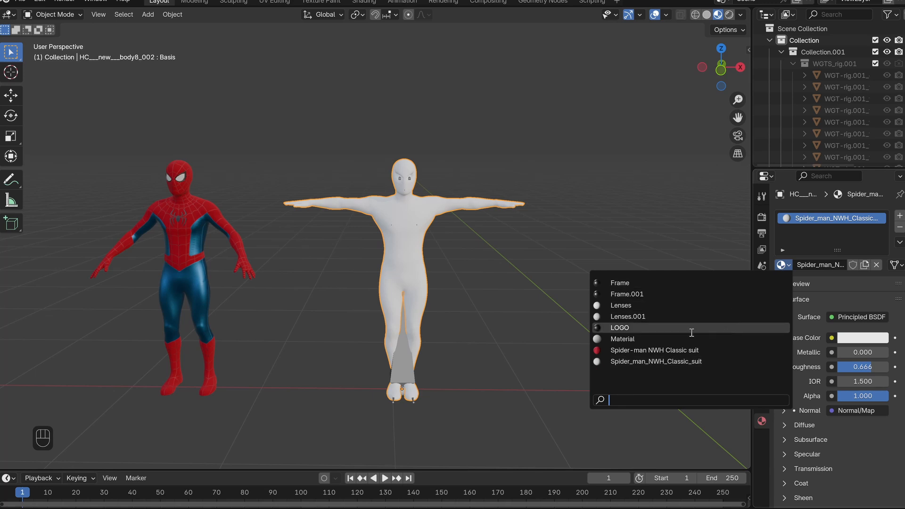
click(679, 350)
key(alt+a)
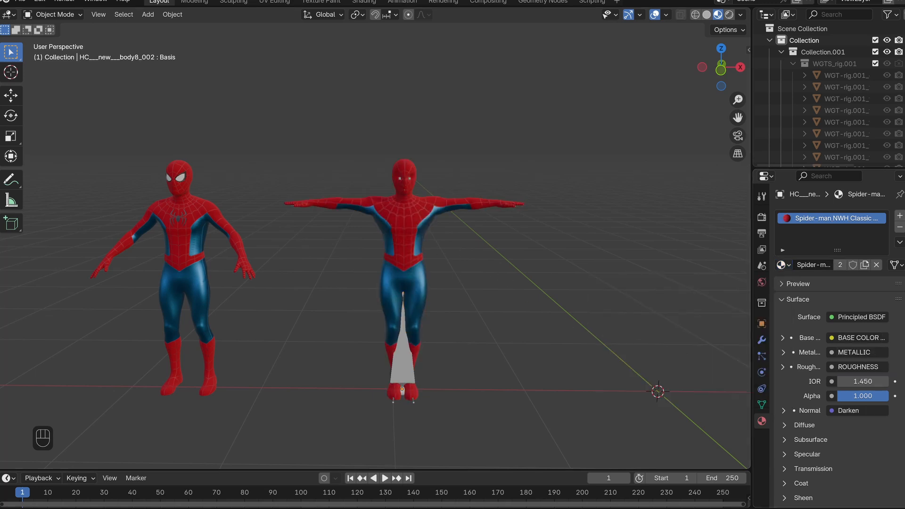
- Import the boy_skin FBX animation from the DP Dance 1 folder with Automatic Bone Orientation enabled
click(21, 5)
mouse_move(54, 171)
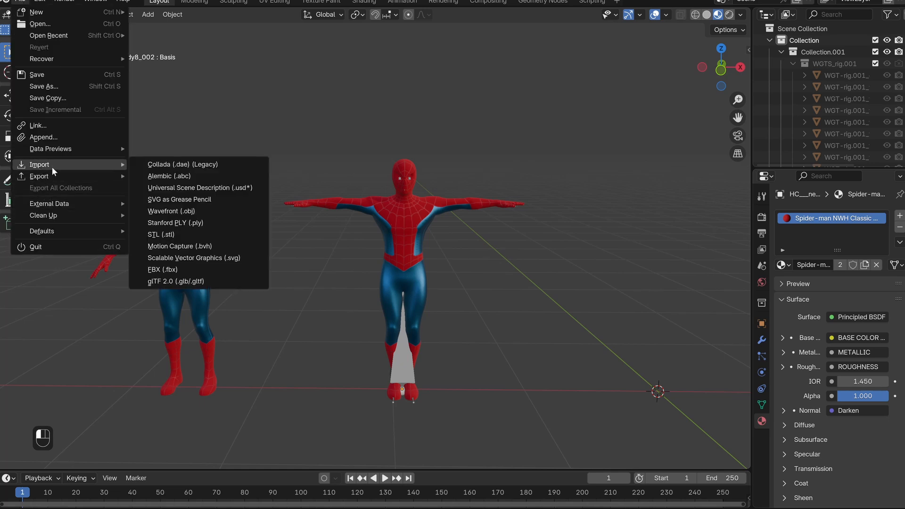
click(170, 269)
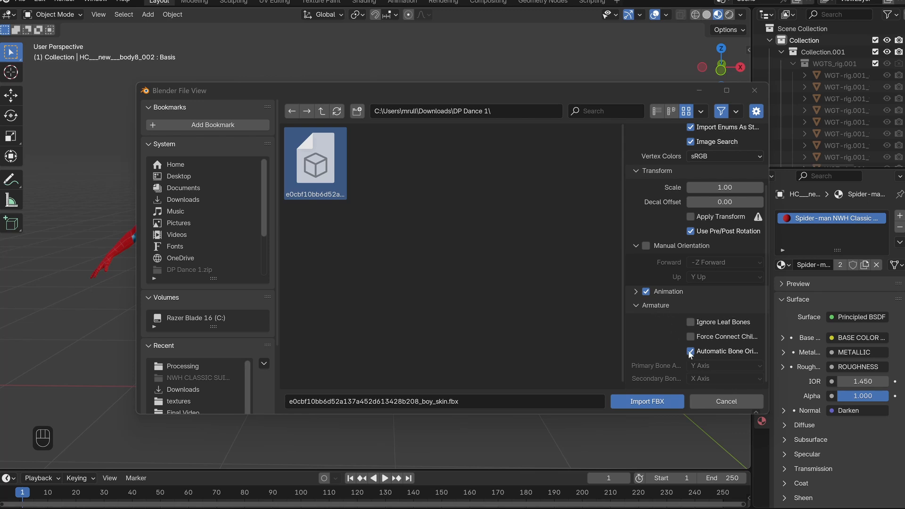
click(634, 403)
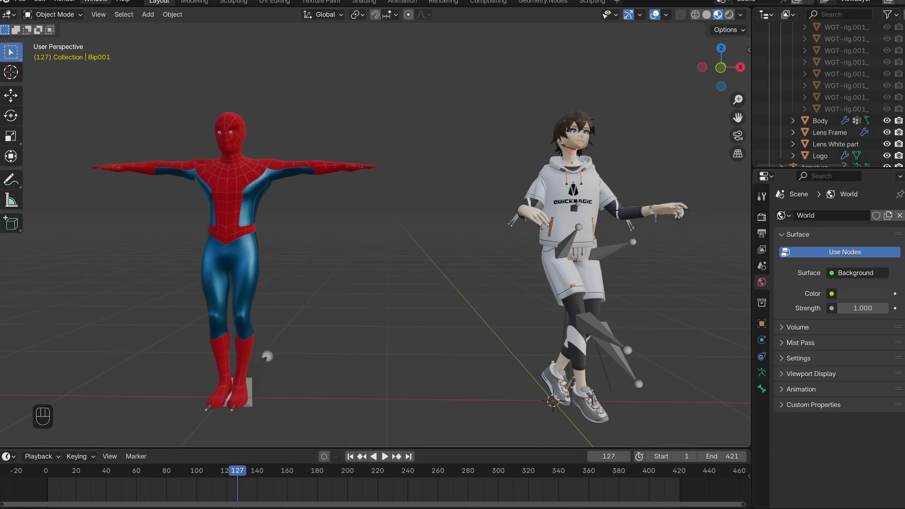
- Open the add-on preferences and look at the tag filter and the Install from Disk file browser
click(40, 1)
click(69, 149)
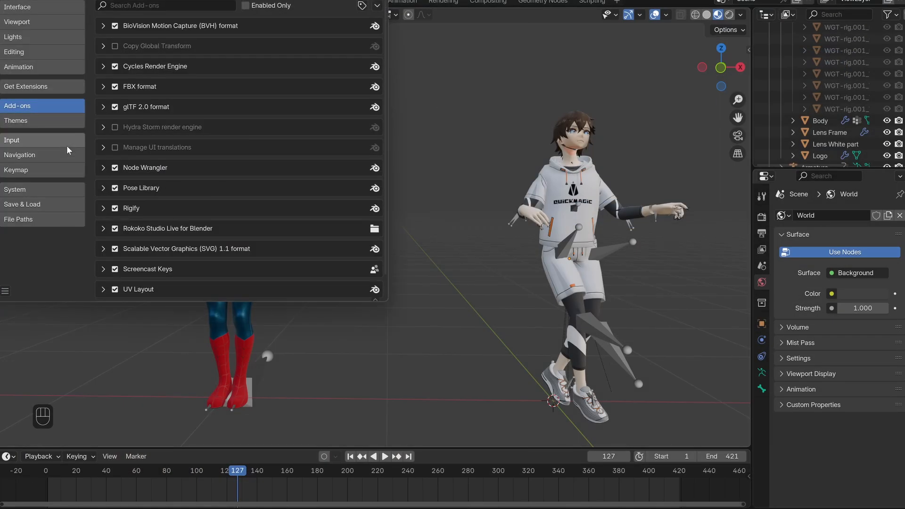
click(377, 5)
click(362, 6)
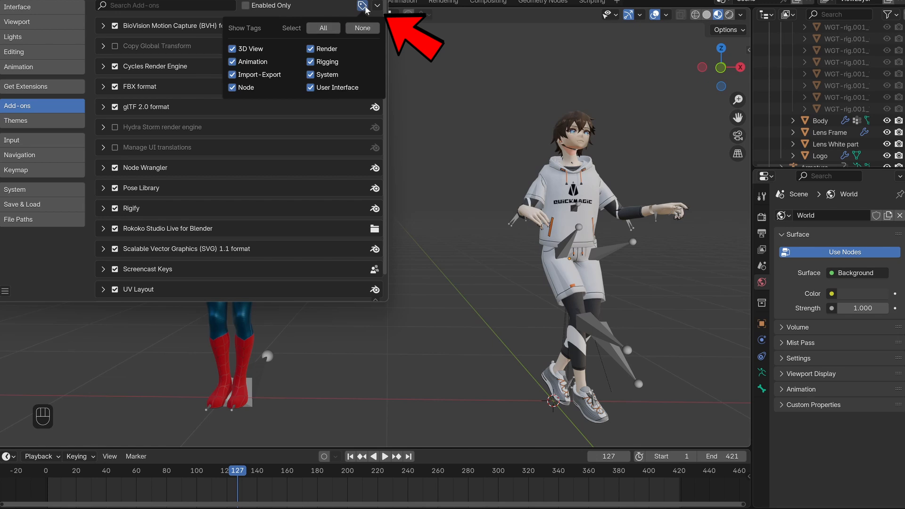
click(377, 5)
click(366, 34)
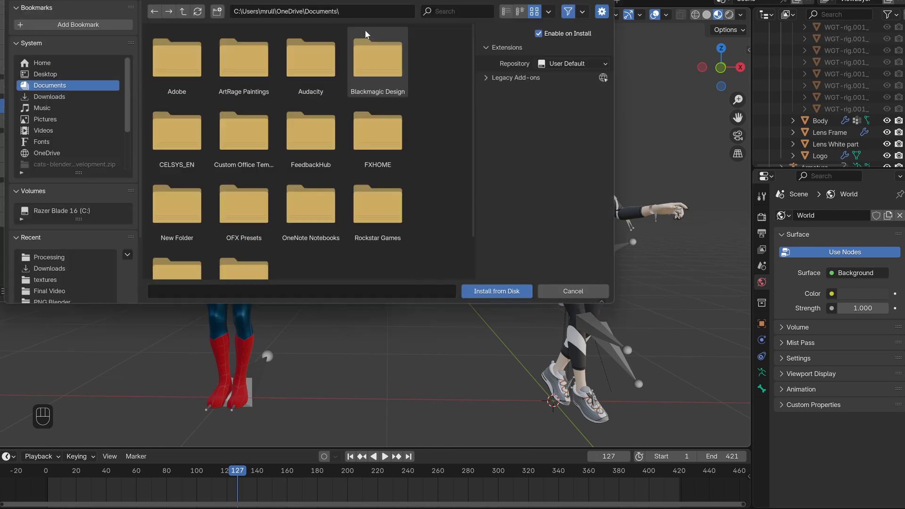
key(Escape)
- Save the preferences and close the preferences window
click(5, 292)
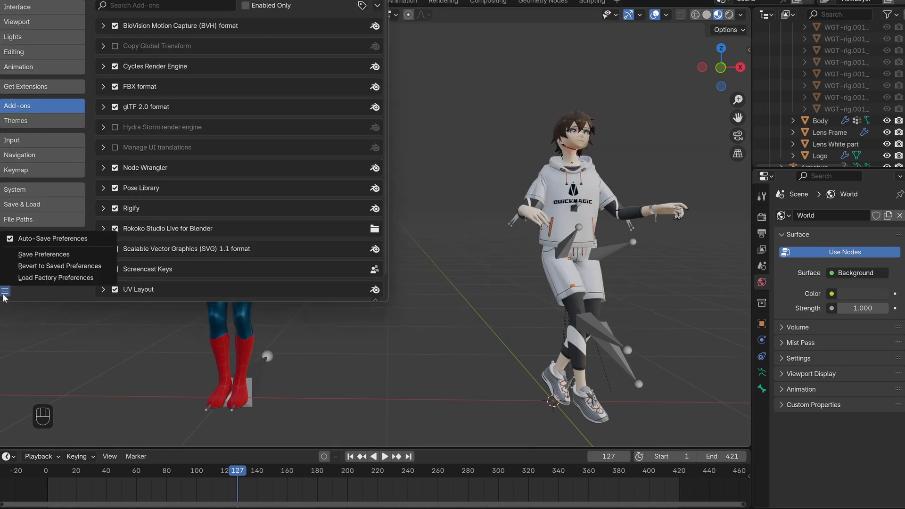
click(6, 292)
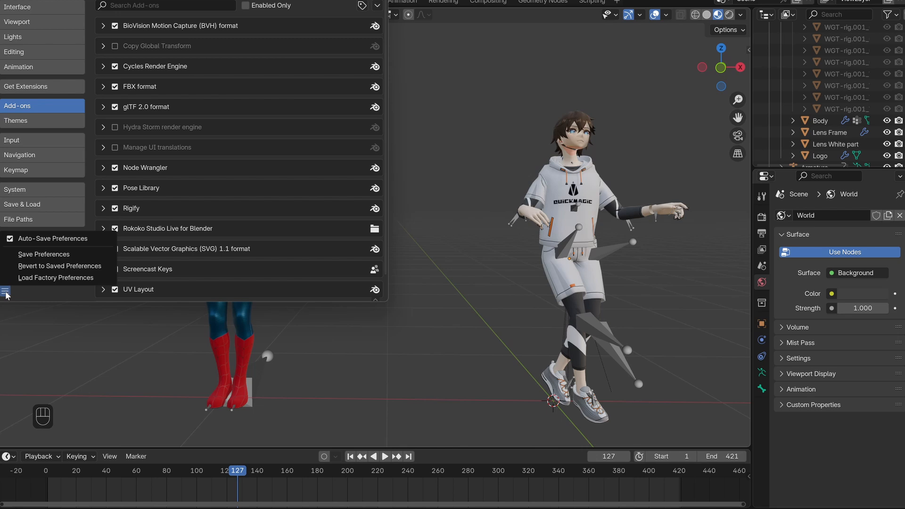
click(33, 254)
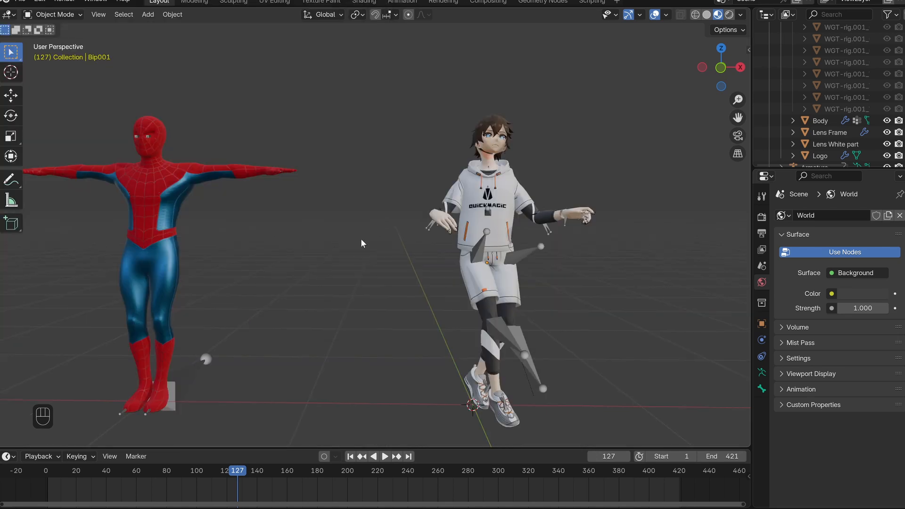
- Set the Rokoko retargeting source to Bip001 and the target to Armature
key(n)
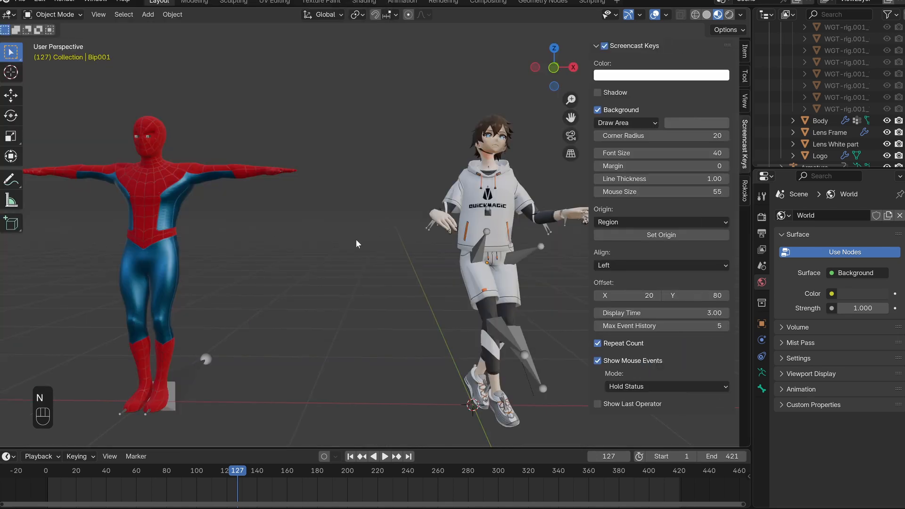
click(746, 191)
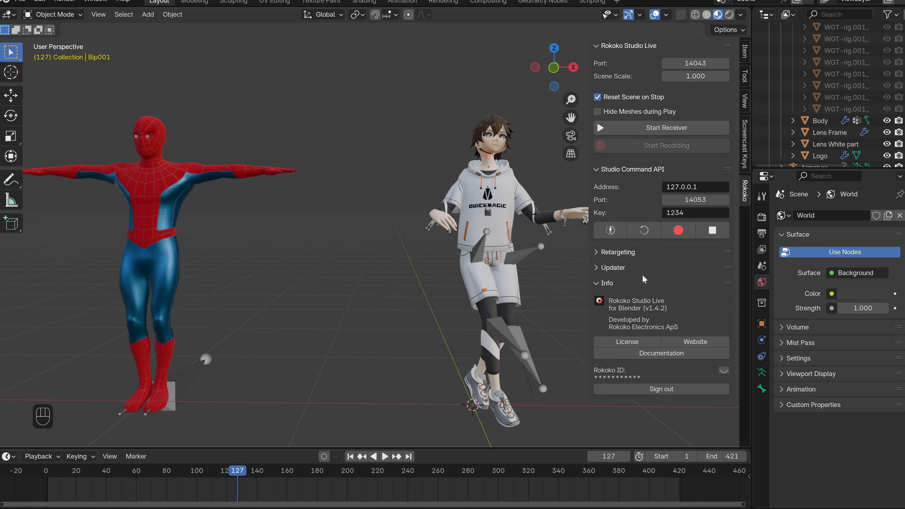
click(604, 253)
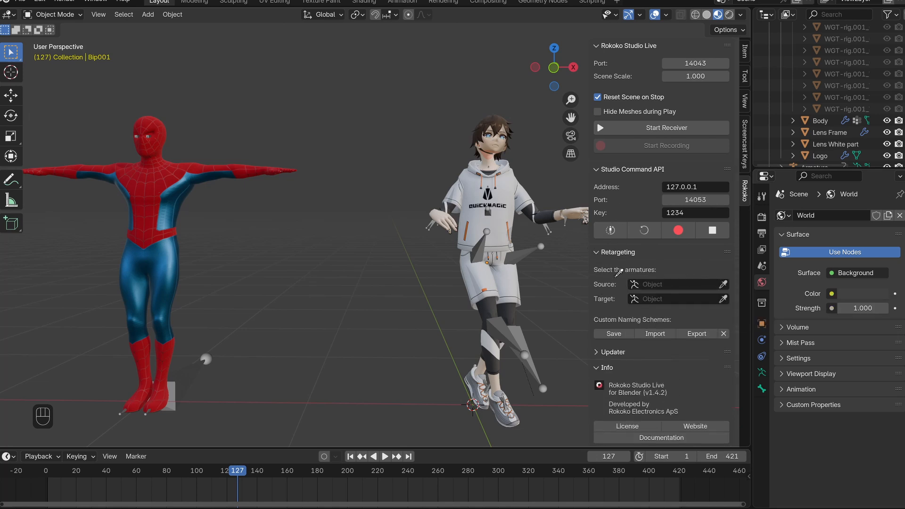
click(527, 248)
click(198, 373)
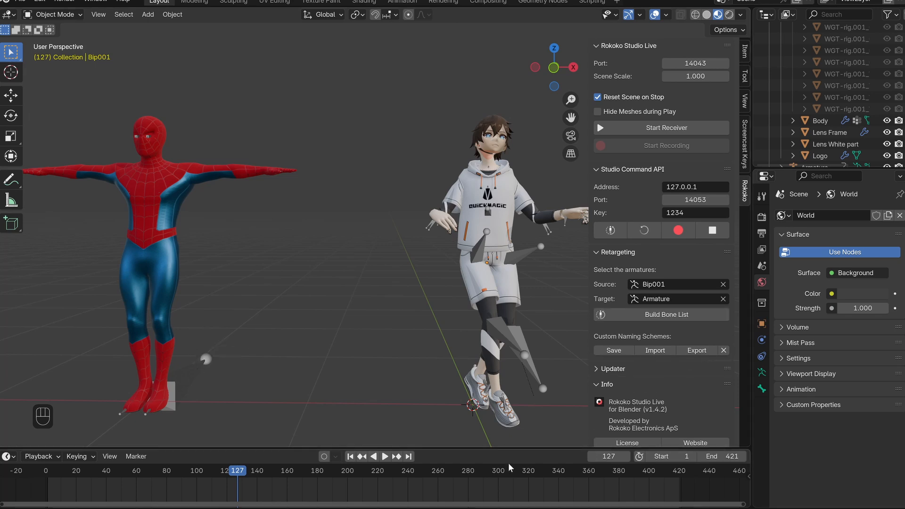
- Build the retargeting bone list and check the source-to-target bone mapping from pelvis to toes
click(660, 317)
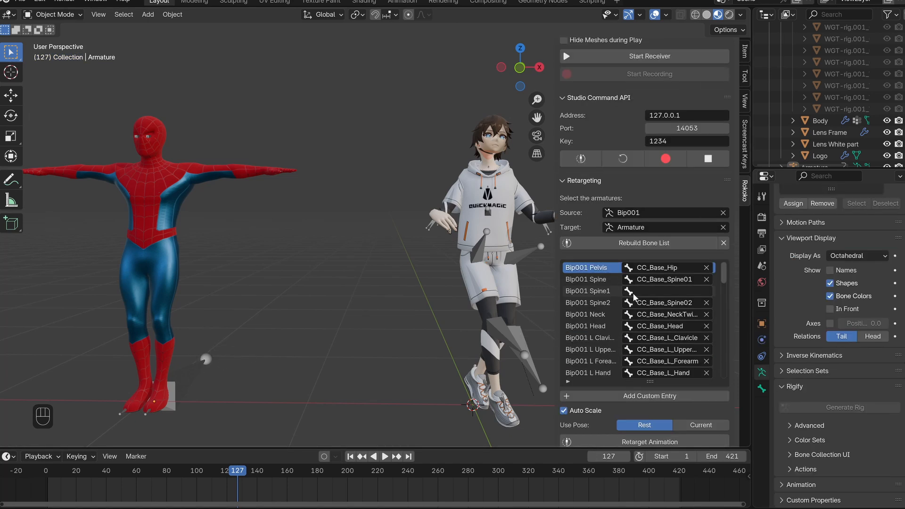
scroll(679, 305, down, 2)
drag(554, 336, 528, 334)
scroll(579, 331, down, 1)
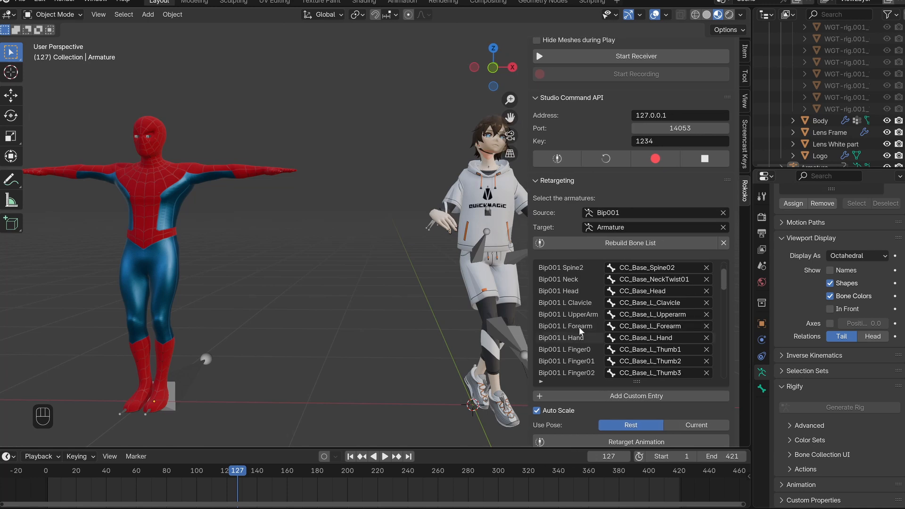
scroll(677, 344, down, 3)
scroll(678, 339, down, 5)
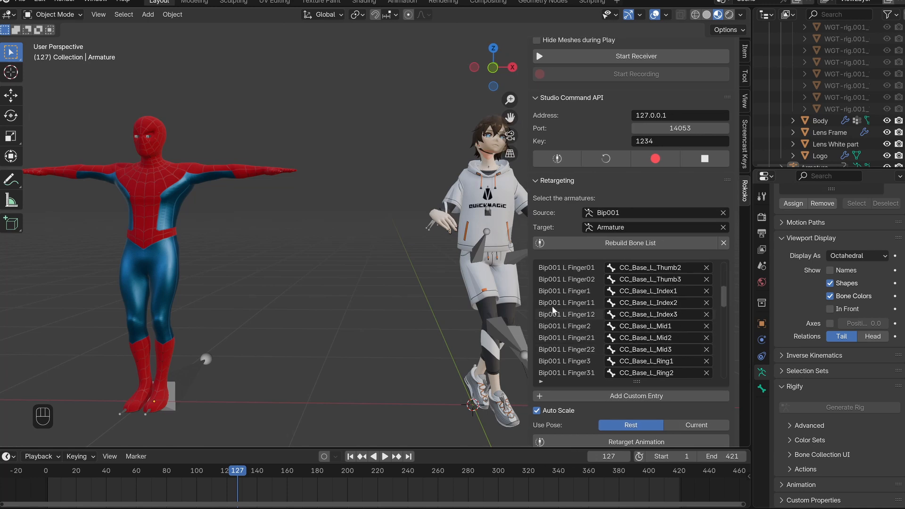
scroll(641, 337, down, 10)
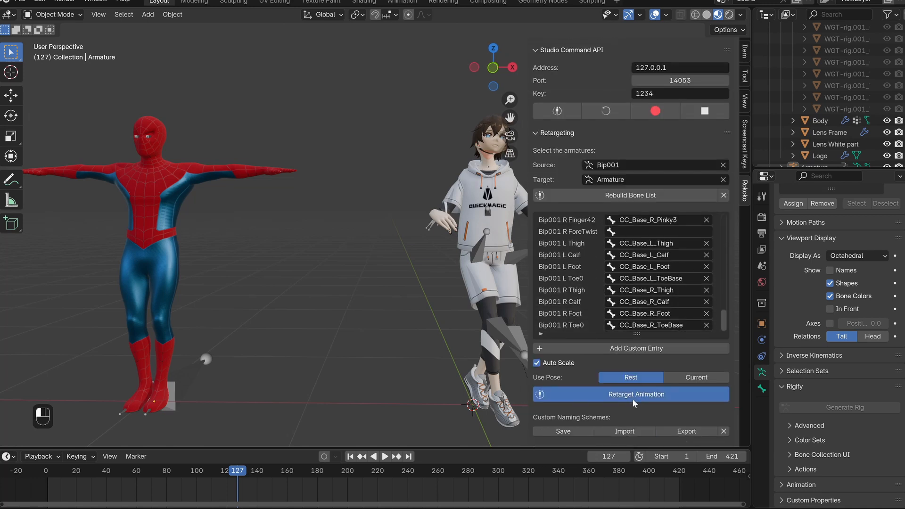
- Retarget the dance animation onto the Spider-Man armature with the Rest pose and play it back
click(632, 396)
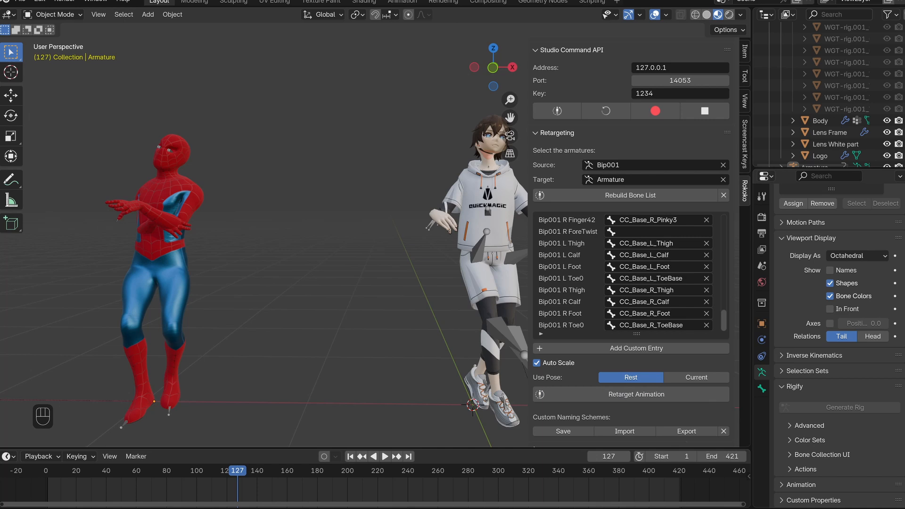
key(space)
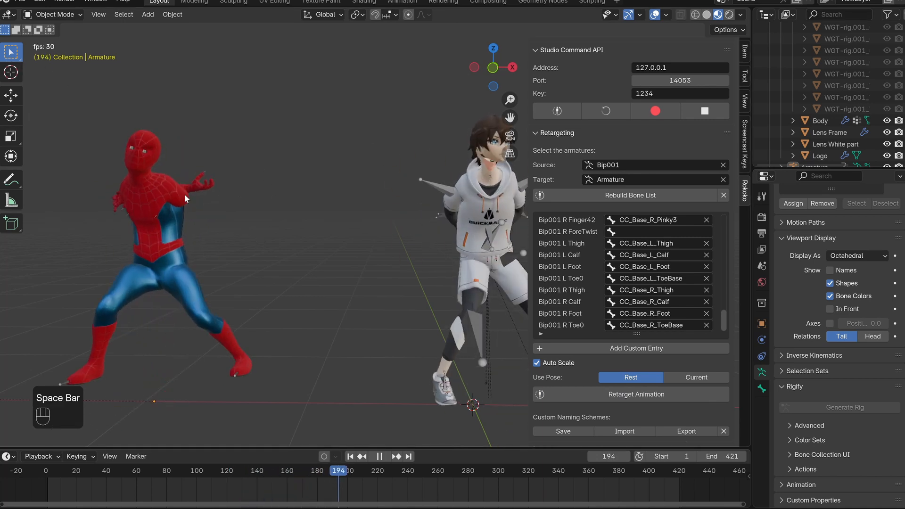
scroll(270, 215, down, 3)
mouse_move(264, 213)
middle_down()
mouse_move(292, 220)
mouse_move(279, 218)
middle_up()
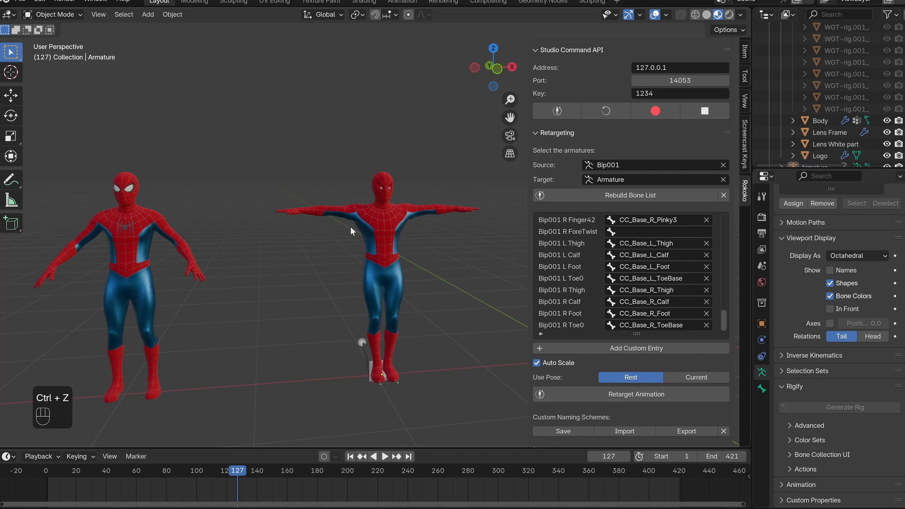
- Turn on In Front in the Spider-Man armature's viewport display settings
key(n)
click(763, 356)
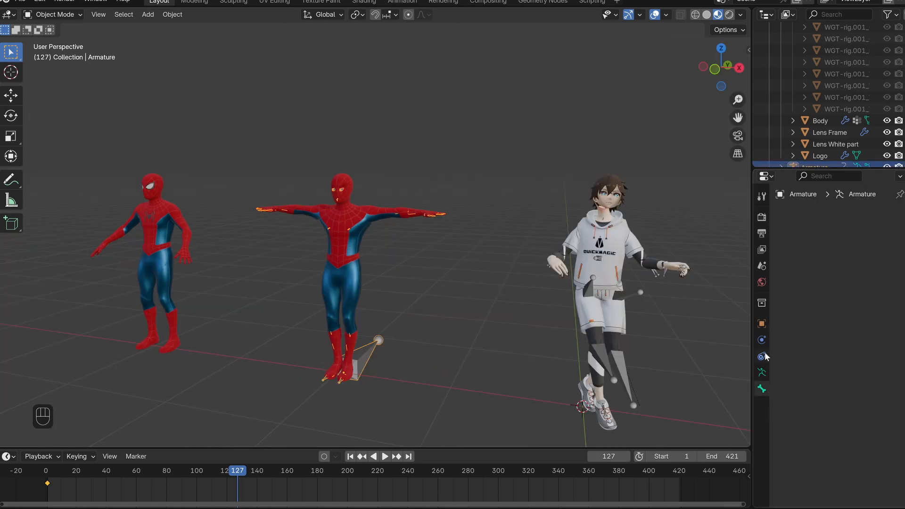
click(763, 373)
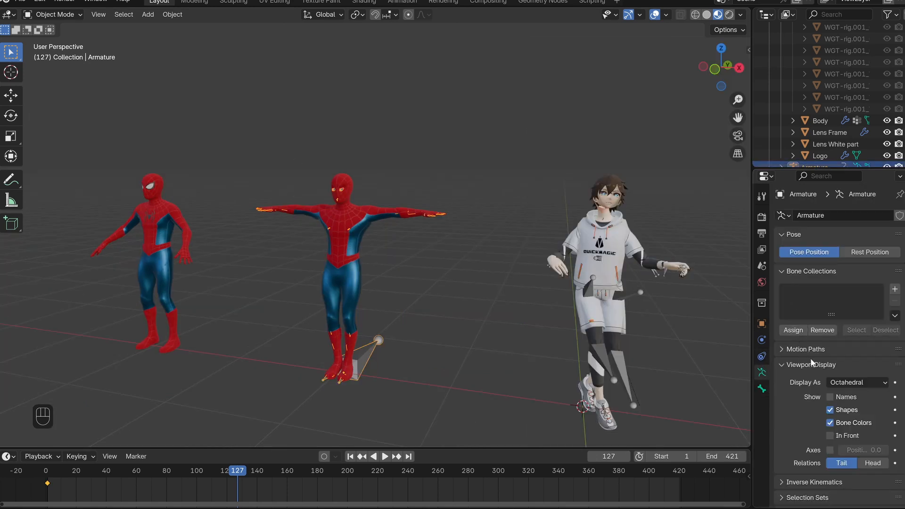
scroll(811, 363, down, 2)
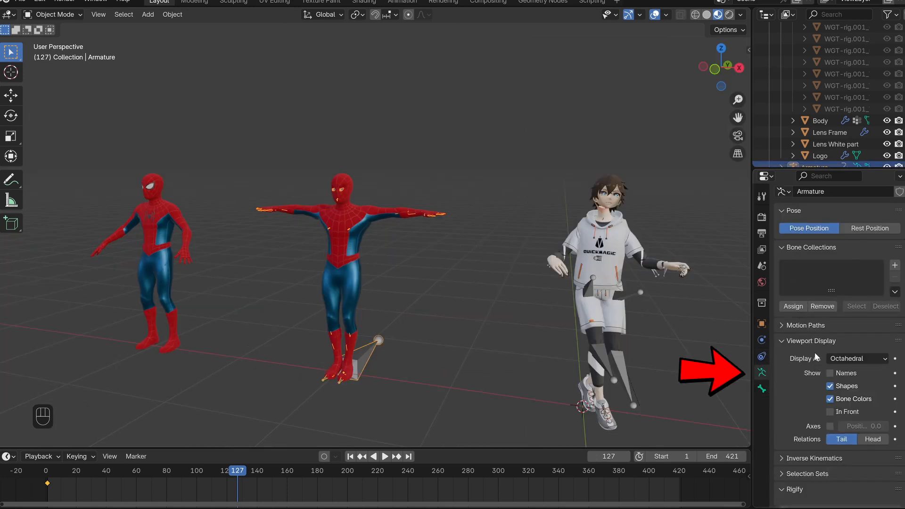
click(830, 412)
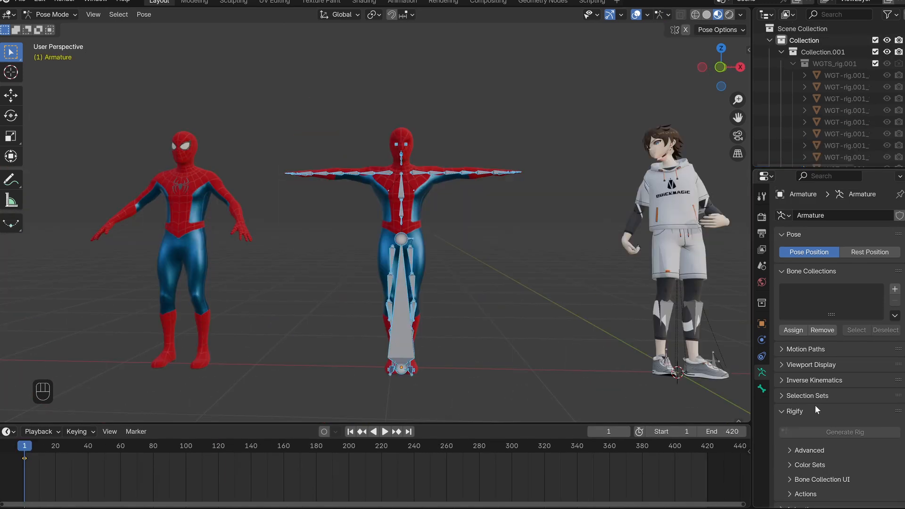
click(788, 366)
scroll(807, 375, down, 2)
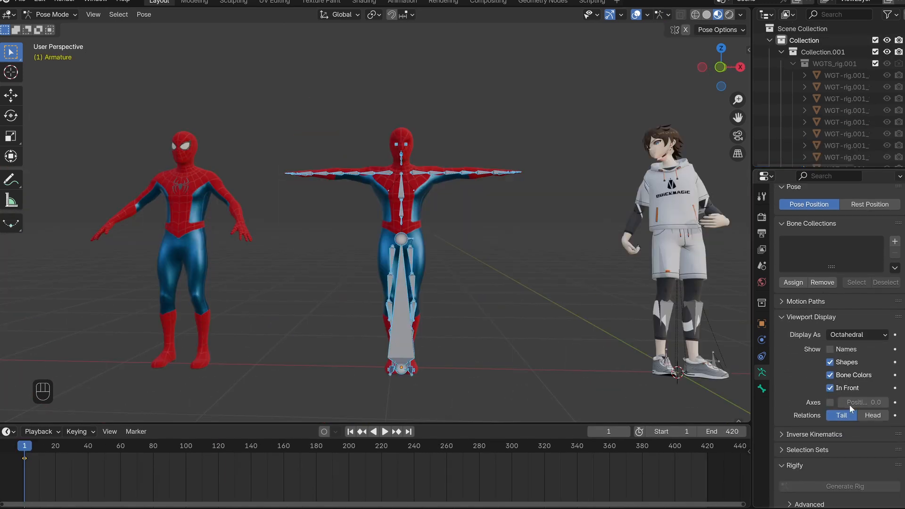
- Set the Spider-Man armature's viewport display type to Stick
click(854, 336)
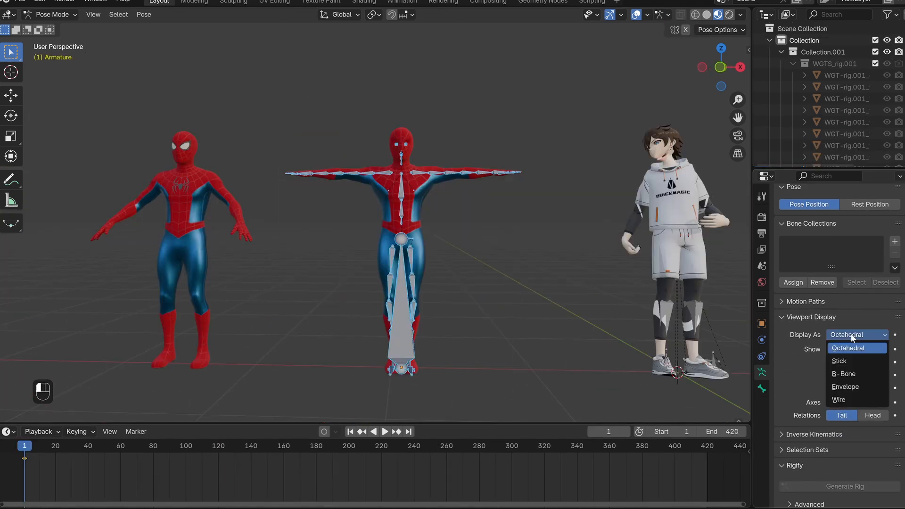
click(840, 362)
scroll(465, 230, up, 3)
middle_drag(465, 230, 429, 241)
scroll(383, 232, down, 5)
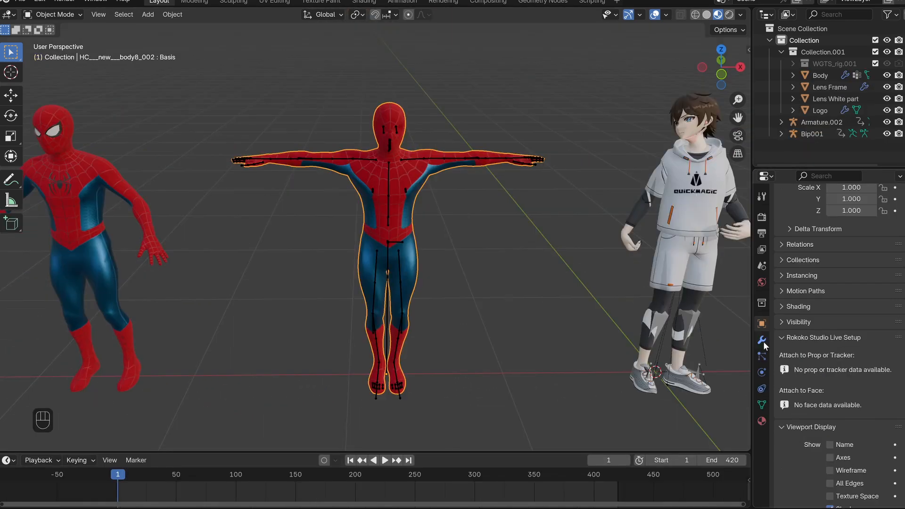
- Duplicate the body mesh's Armature modifier and turn off the copy's viewport and render display
click(762, 340)
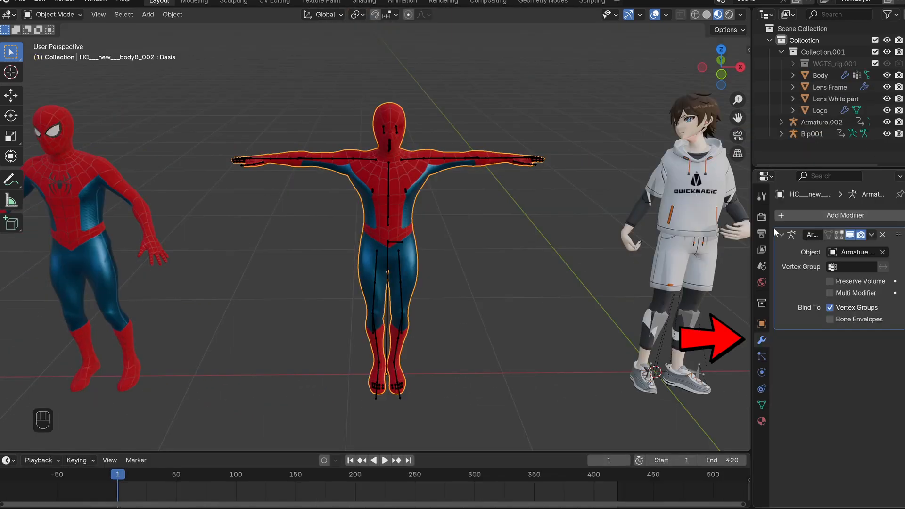
key(shift+d)
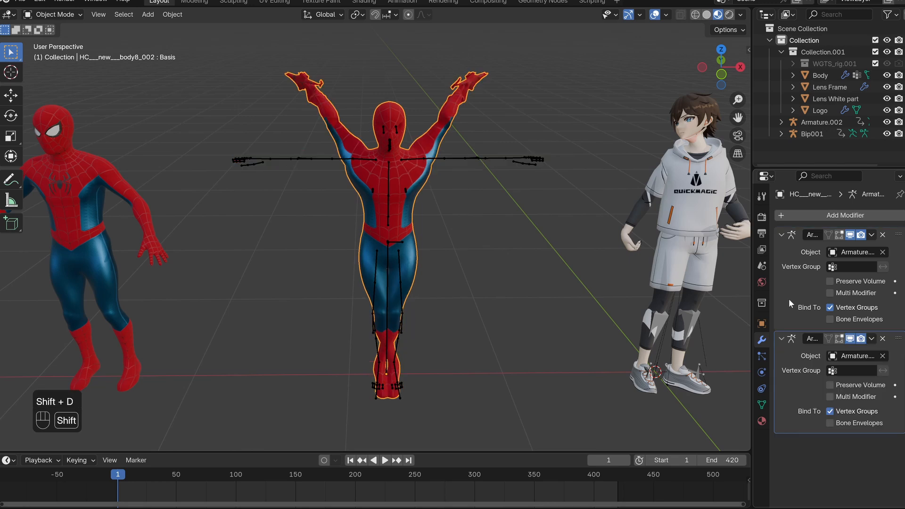
ctrl+click(789, 234)
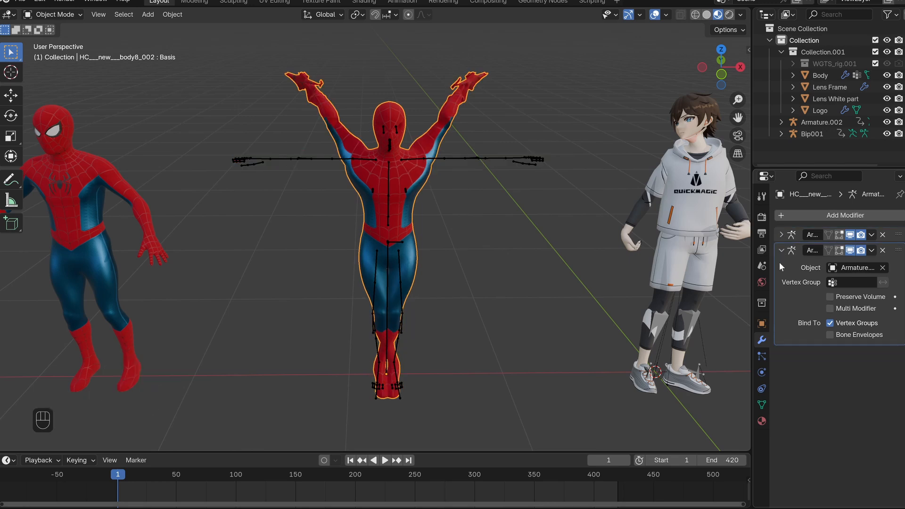
click(851, 250)
- Try to apply the first Armature modifier, and delete the body mesh's Basis and V_None shape keys
click(872, 250)
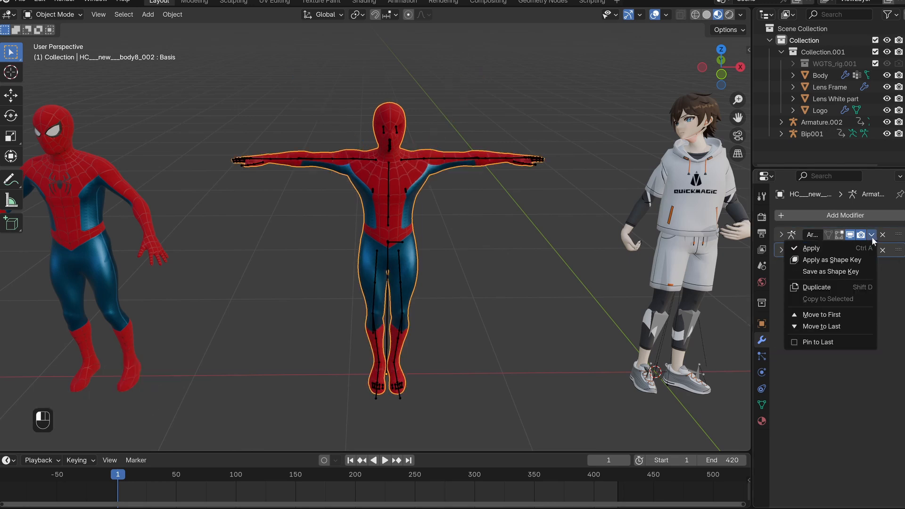
click(824, 247)
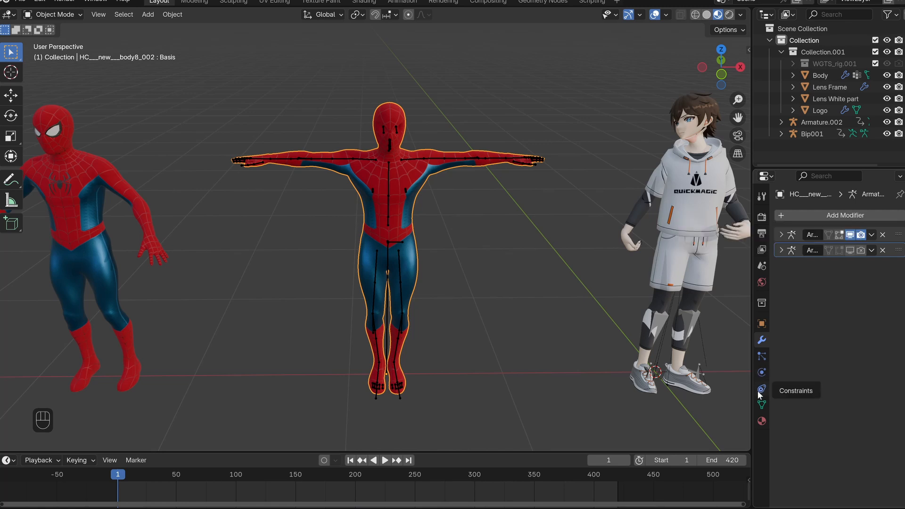
click(760, 406)
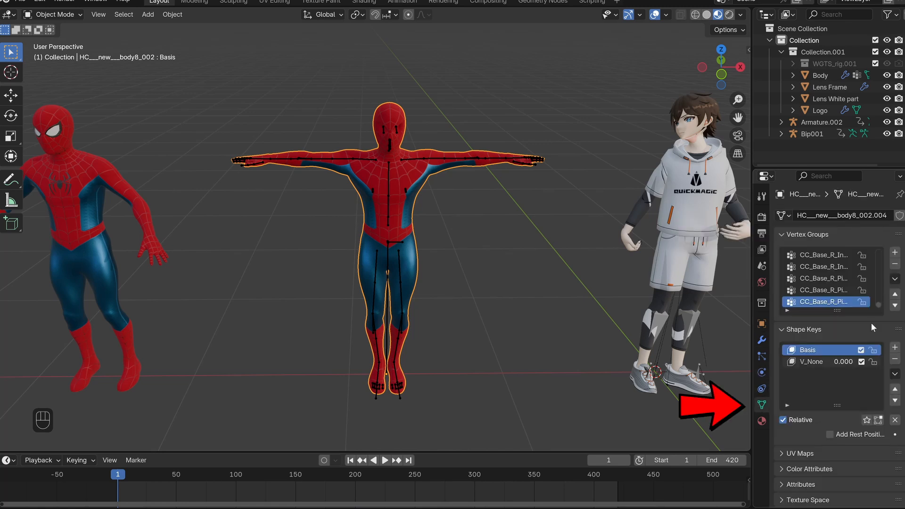
click(896, 360)
click(896, 360)
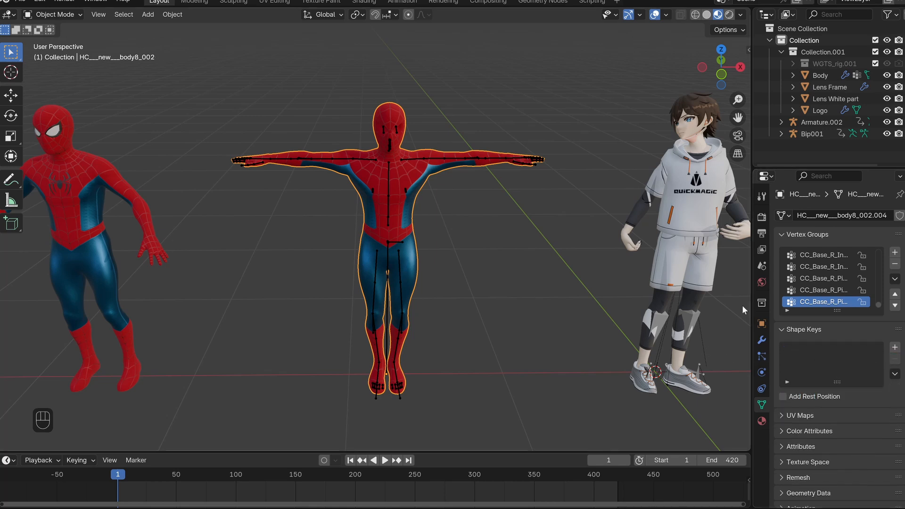
- Apply the body mesh's first Armature modifier and turn the remaining copy's viewport and render display back on
click(761, 339)
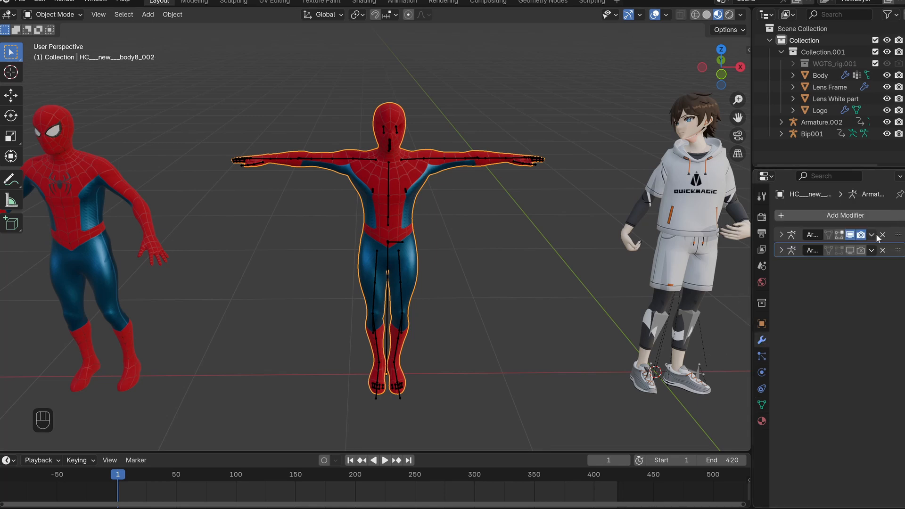
click(872, 235)
click(839, 260)
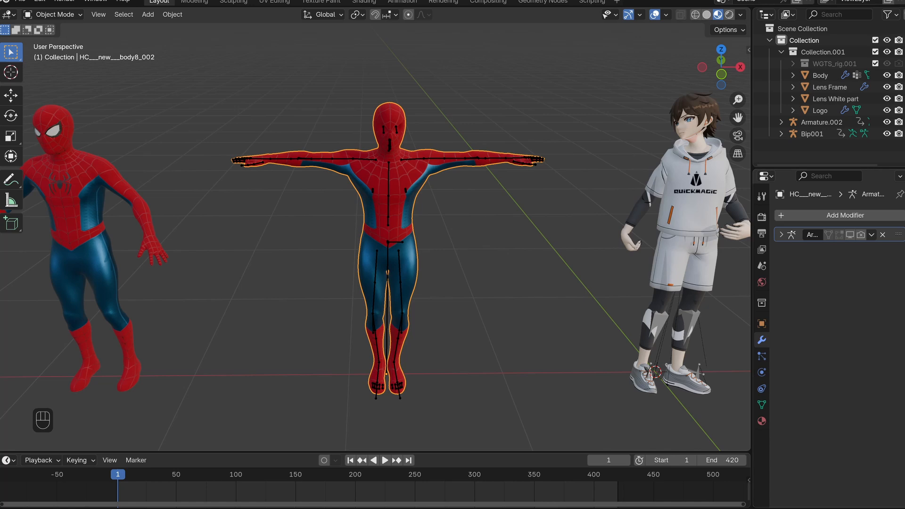
click(853, 237)
click(861, 235)
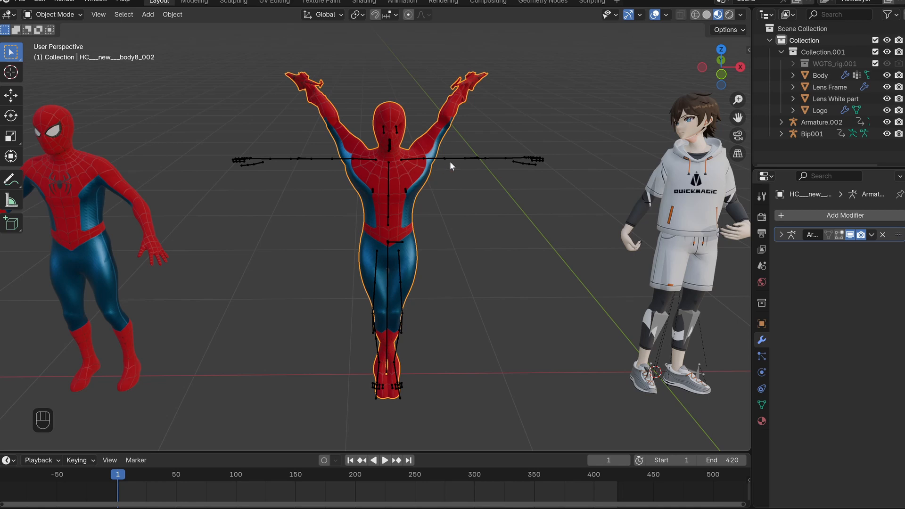
- Apply the current pose of Armature.002 as its rest pose and return to Object Mode
click(333, 160)
click(52, 14)
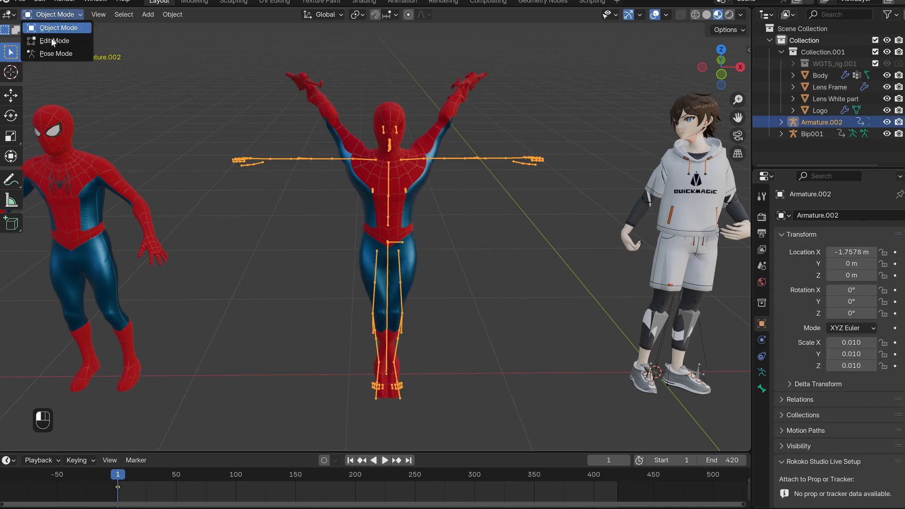
click(50, 54)
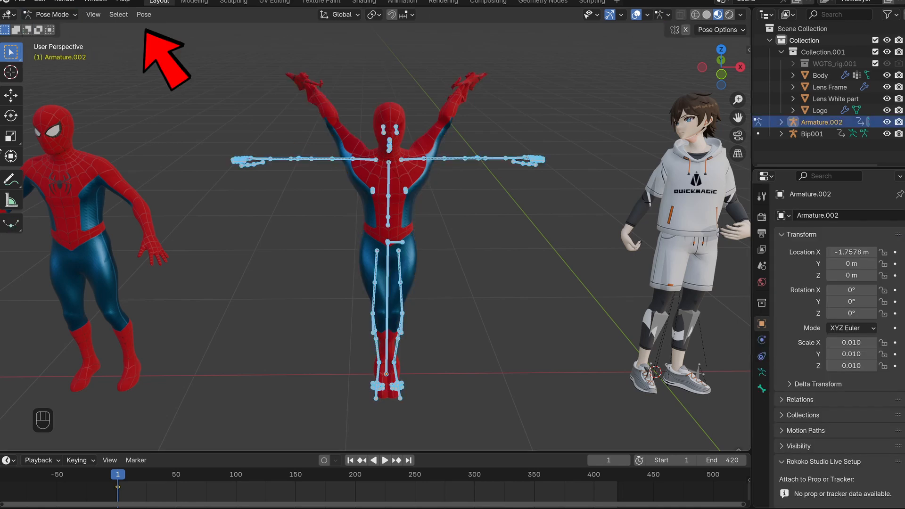
click(139, 15)
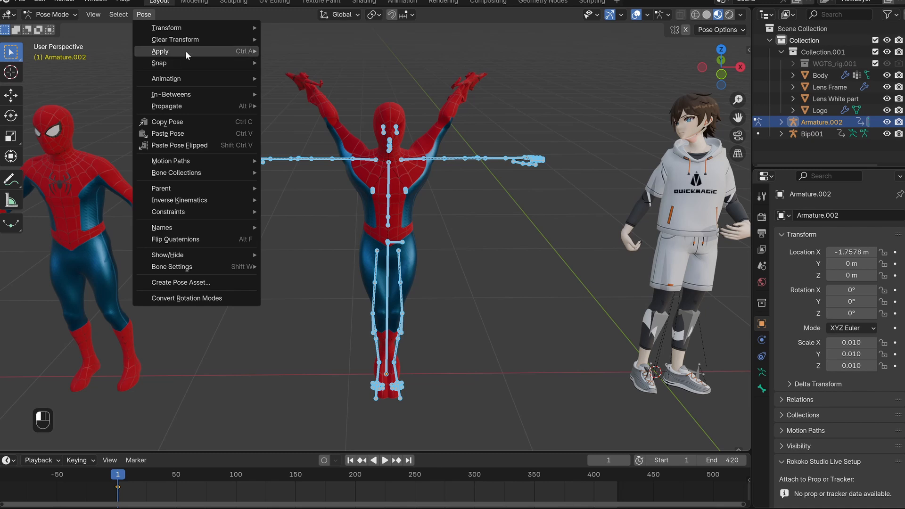
mouse_move(194, 52)
click(273, 51)
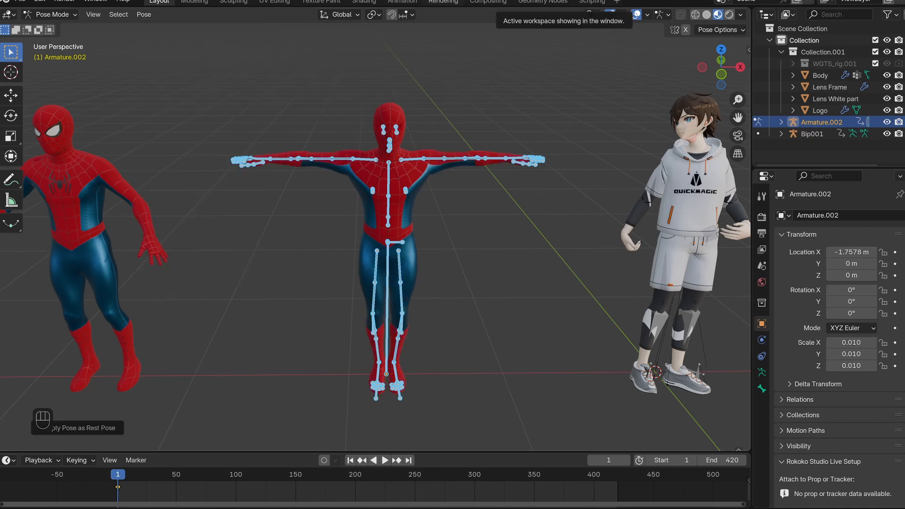
key(ctrl+Tab)
- Map Bip001 Neck to CC_Base_NeckTwist01 in the Rokoko bone list and retarget the animation onto Armature.002 with the Rest pose
key(n)
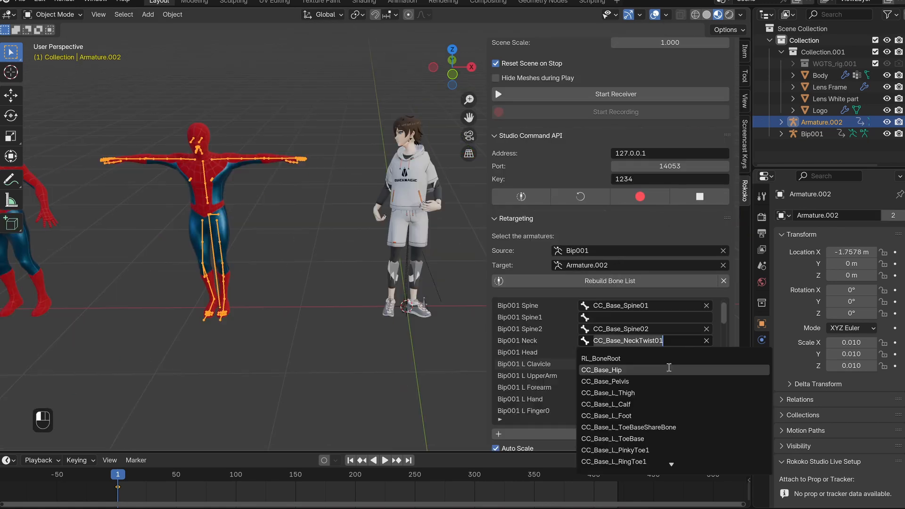
text(neck)
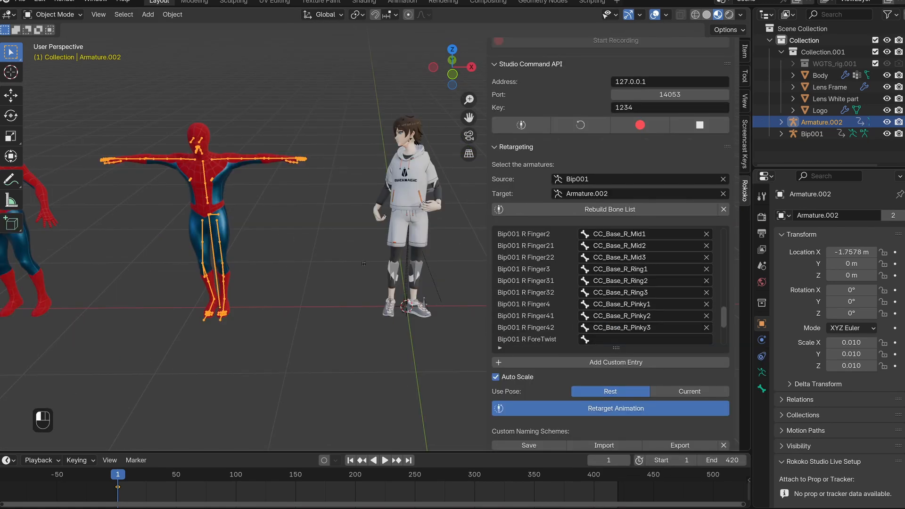
scroll(66, 164, up, 3)
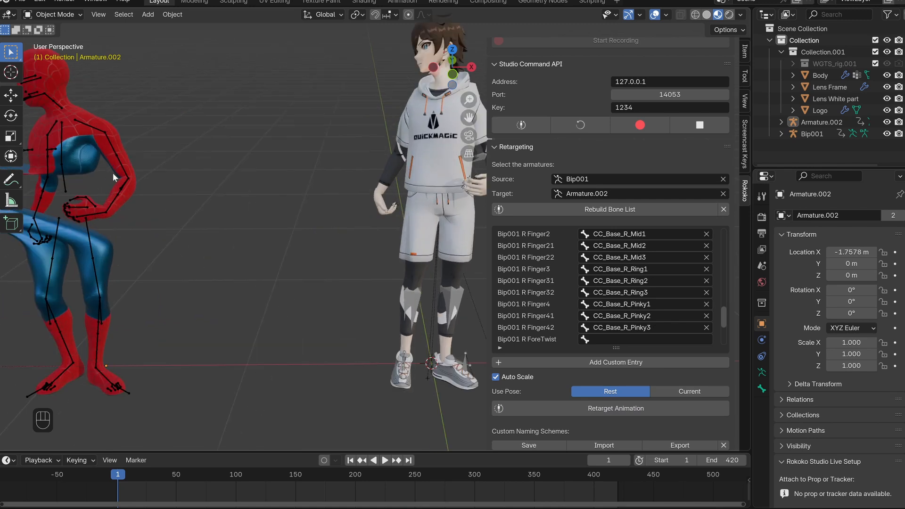
scroll(136, 182, down, 6)
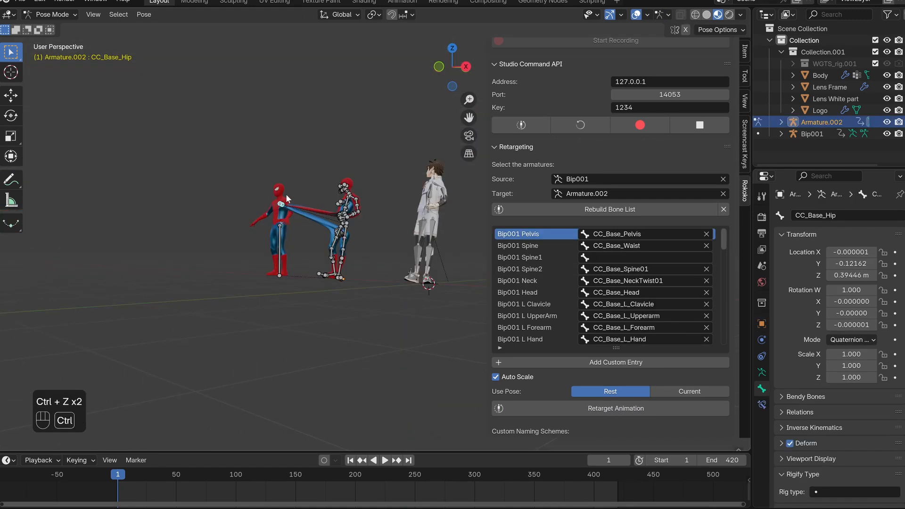
- Undo the latest changes made to Armature.002 and its bones
key(ctrl+z)
key(ctrl+z)
key(ctrl+z)
key(ctrl+z)
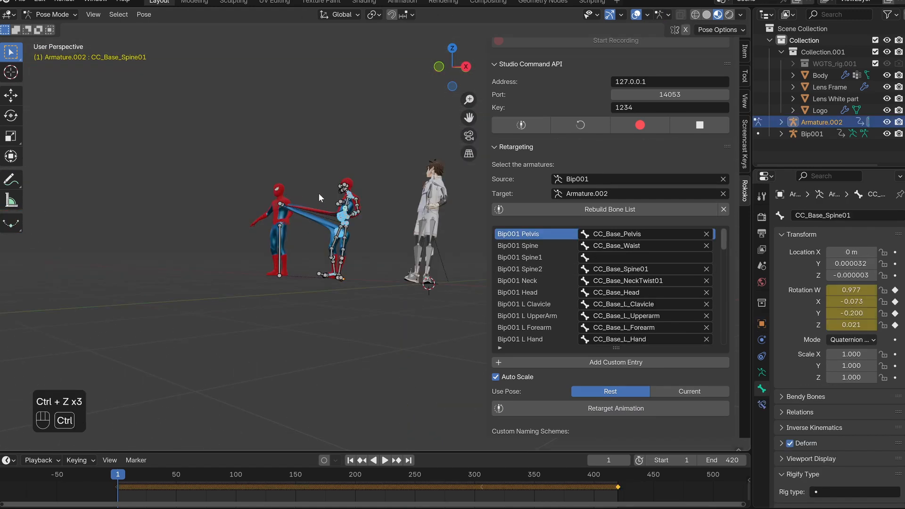
- Retarget the Bip001 dance animation onto Armature.002 with the Rest pose and watch it play back
click(621, 409)
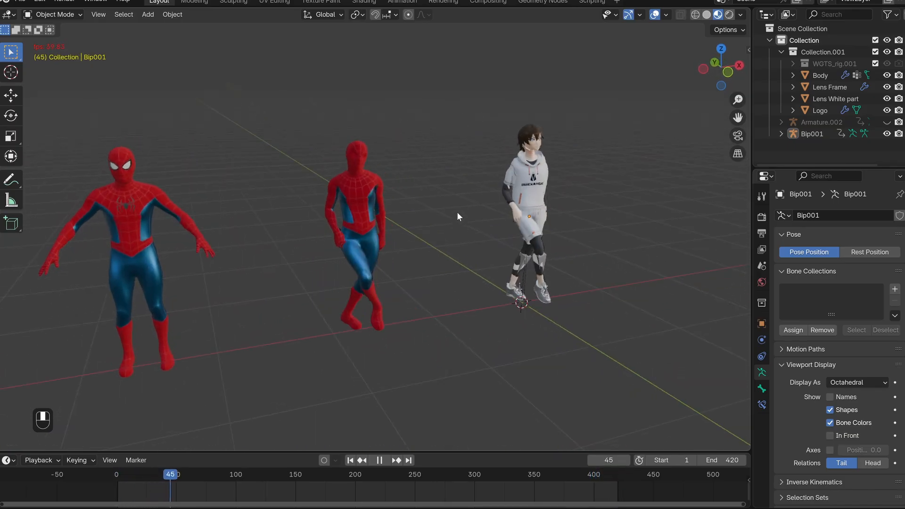
scroll(456, 211, up, 2)
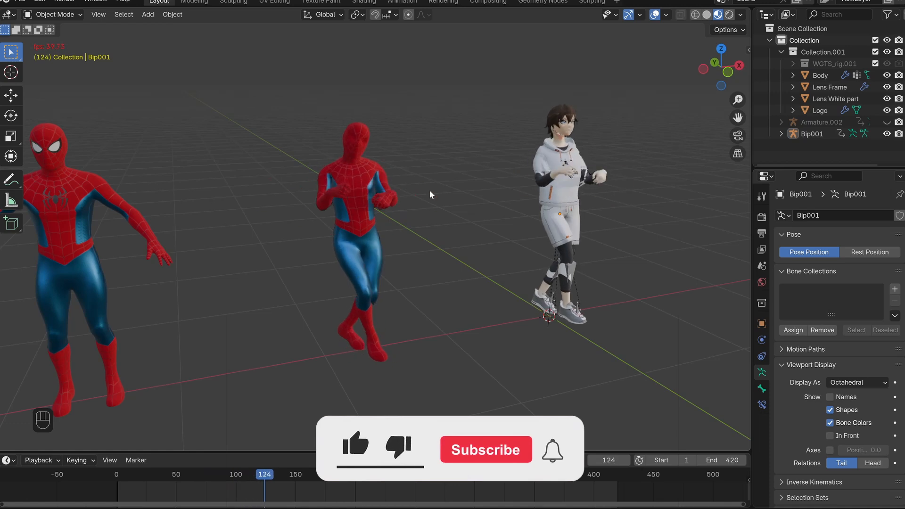
shift+middle_drag(448, 193, 476, 183)
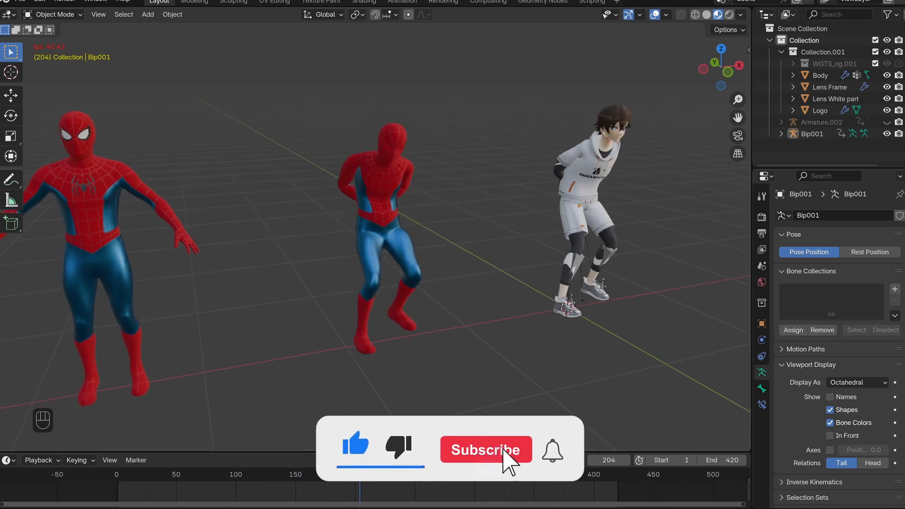